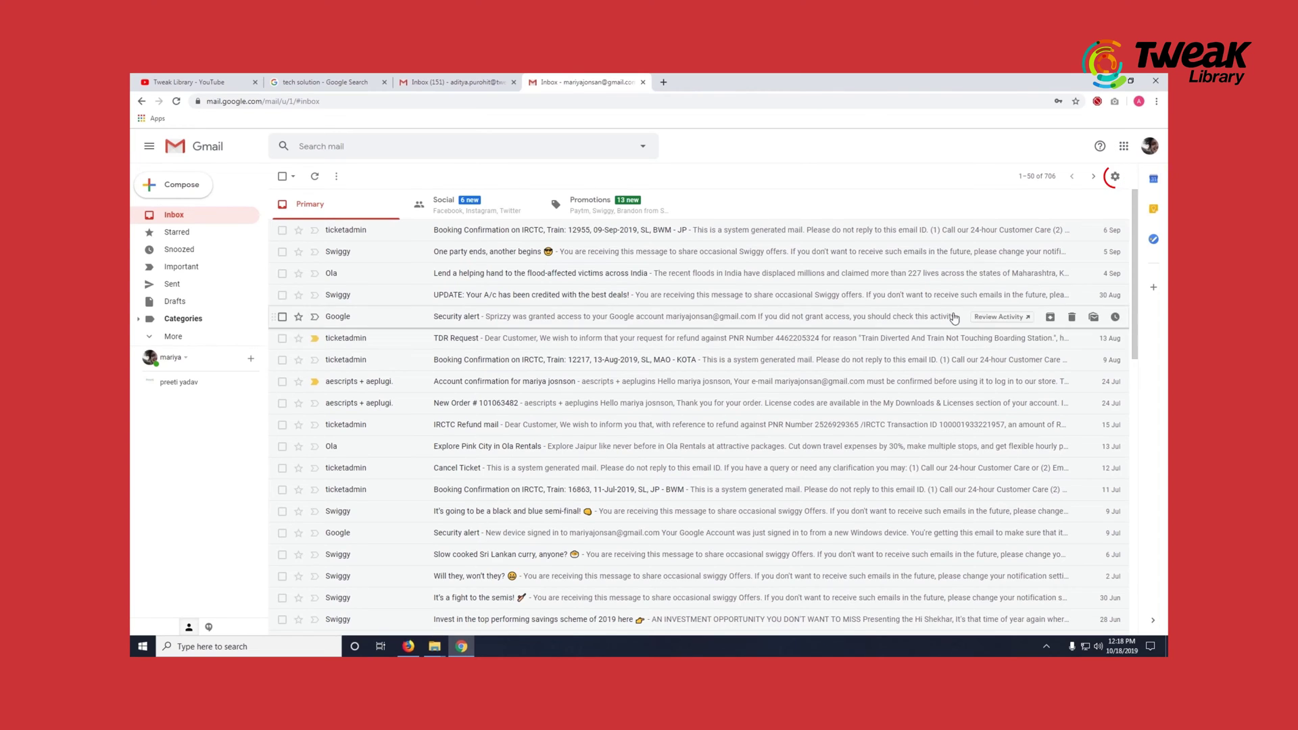
- Select 'Keyboard shortcuts on' in Gmail's General settings and save the changes
click(1115, 176)
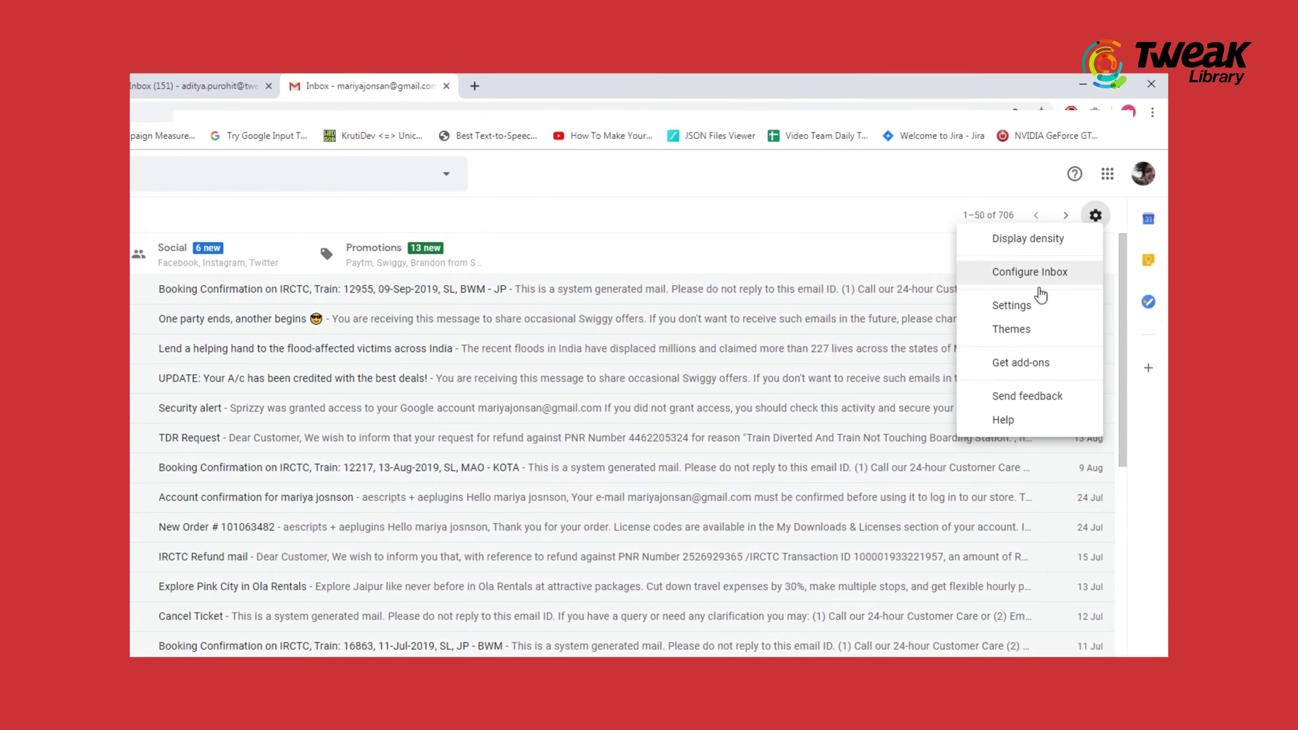
click(1017, 306)
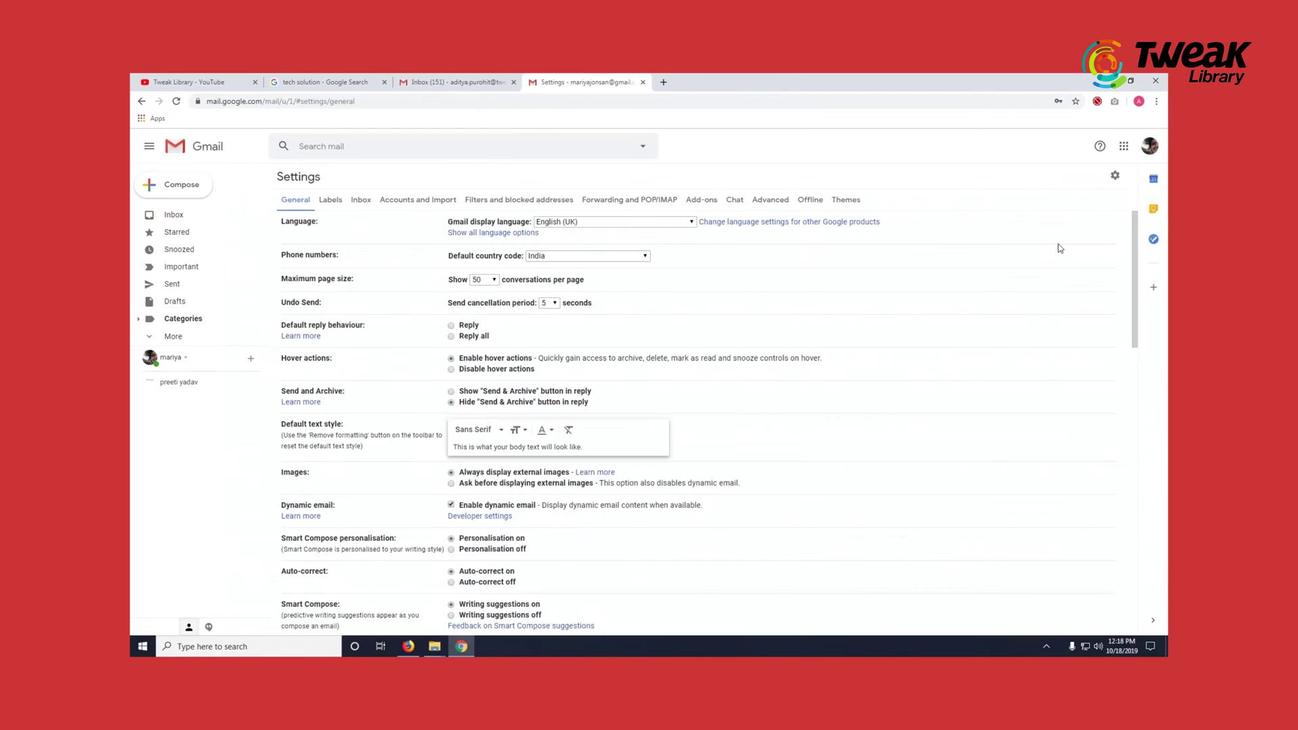
scroll(562, 426, down, 7)
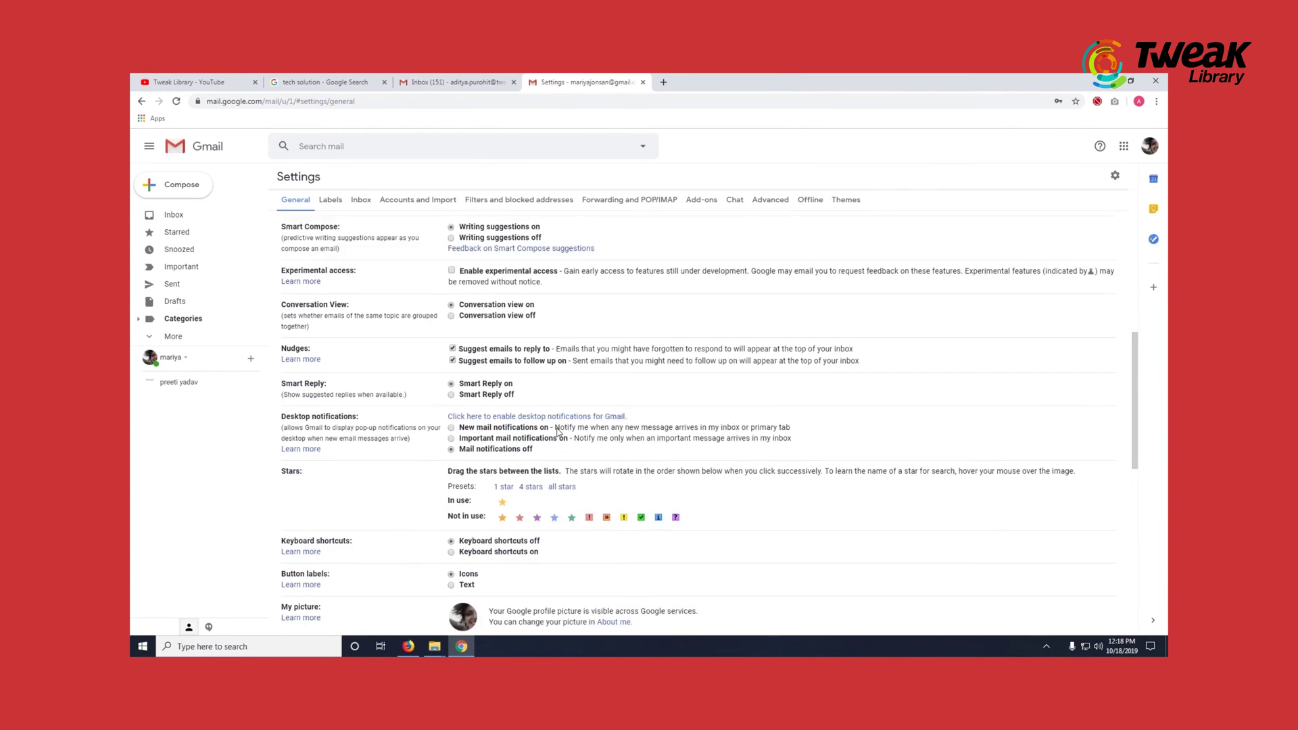
scroll(558, 433, down, 2)
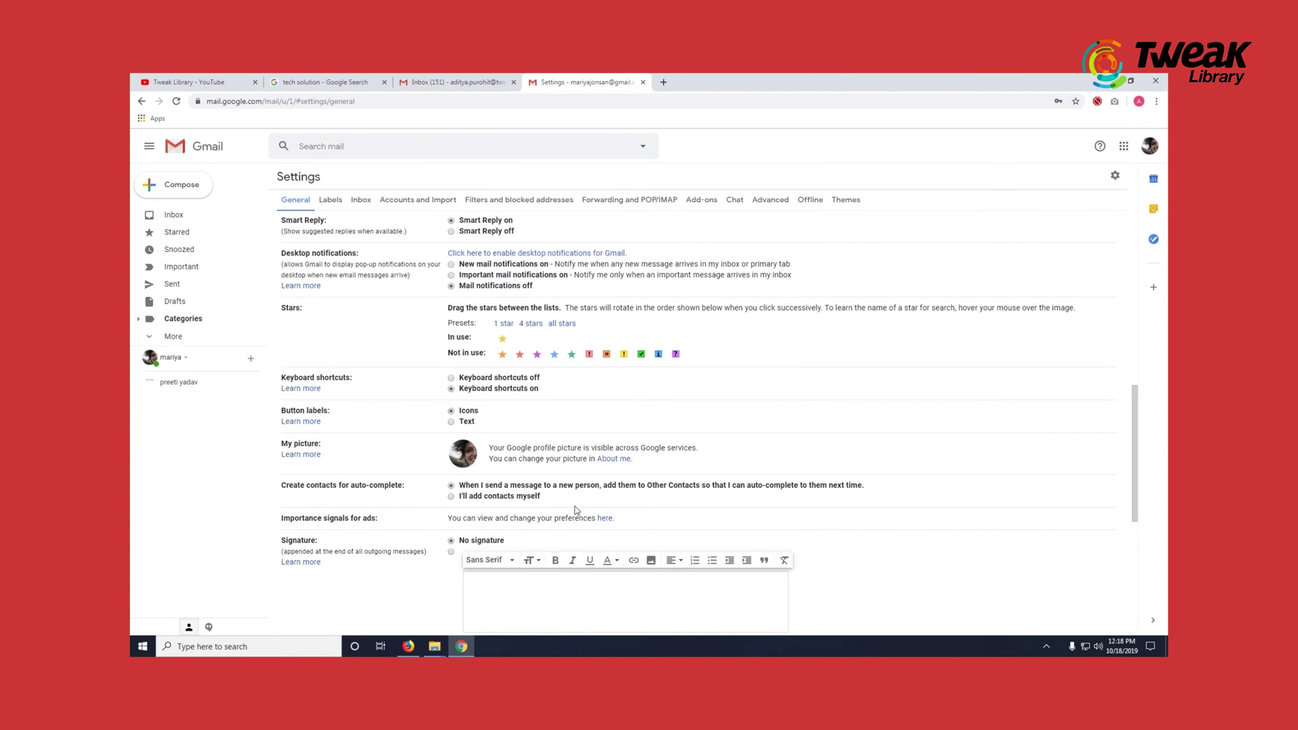
scroll(577, 511, down, 5)
click(680, 579)
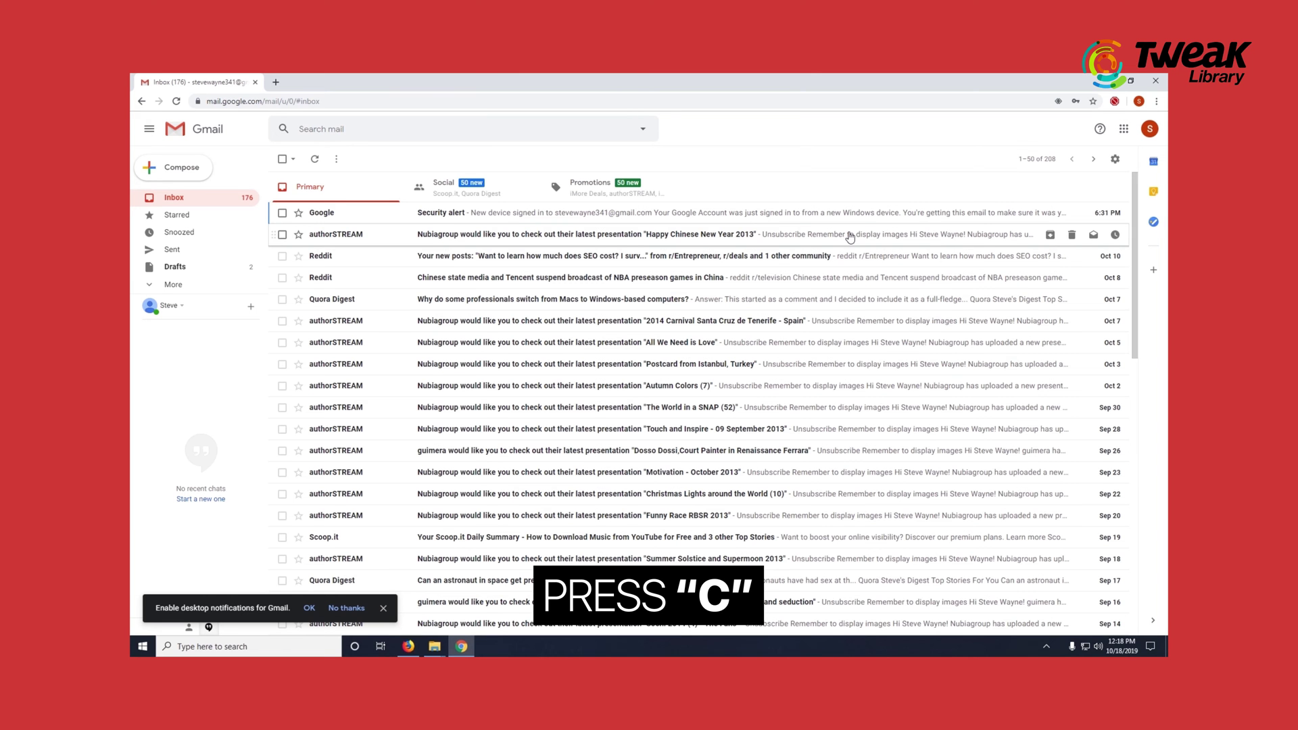
- Compose a message to the recipient's e-mail address, add Cc and Bcc lines, and type 'Please click here'
key(c)
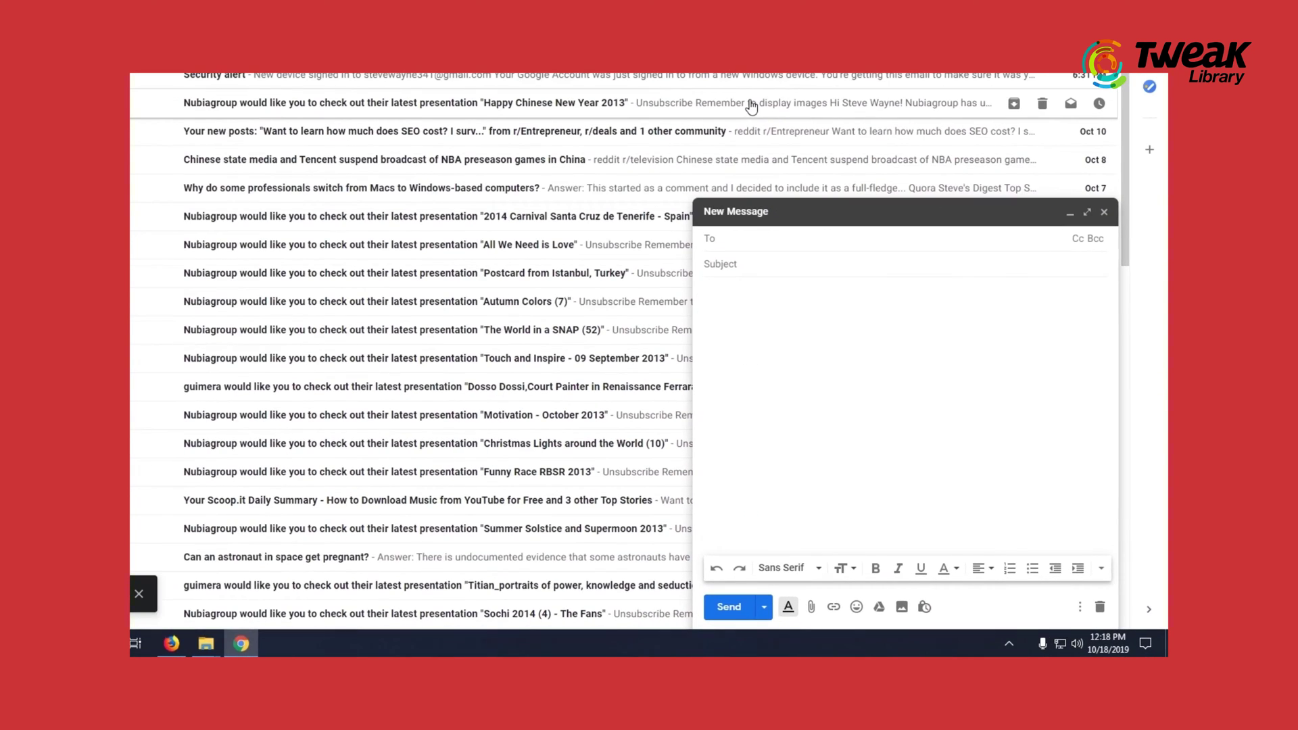
key(Return)
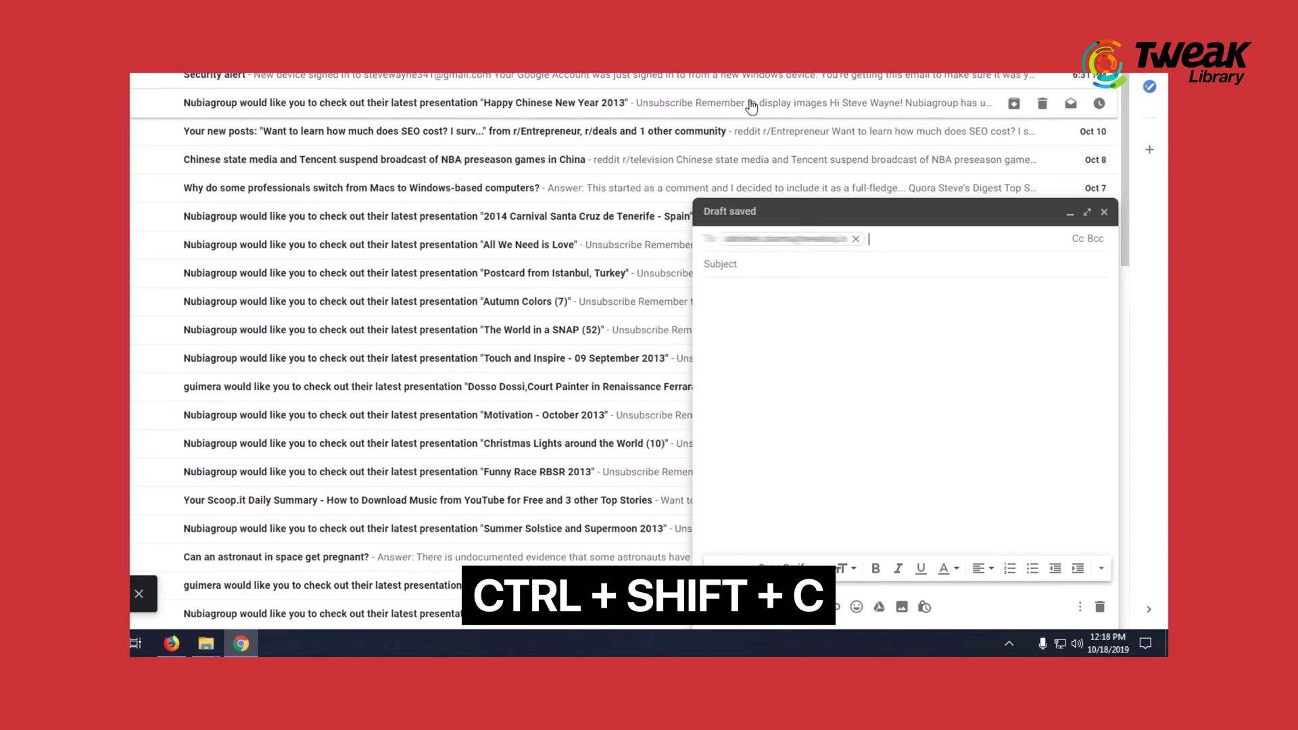
key(ctrl+shift+c)
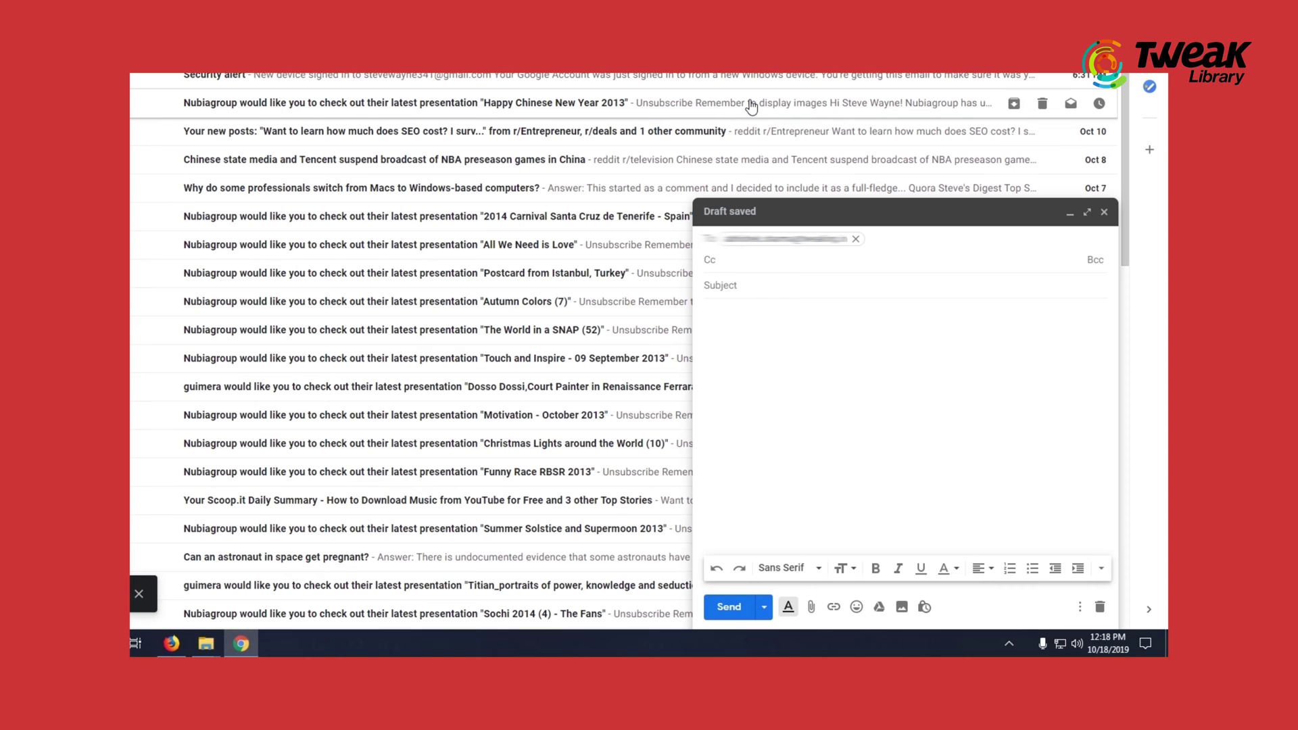
key(ctrl+shift+b)
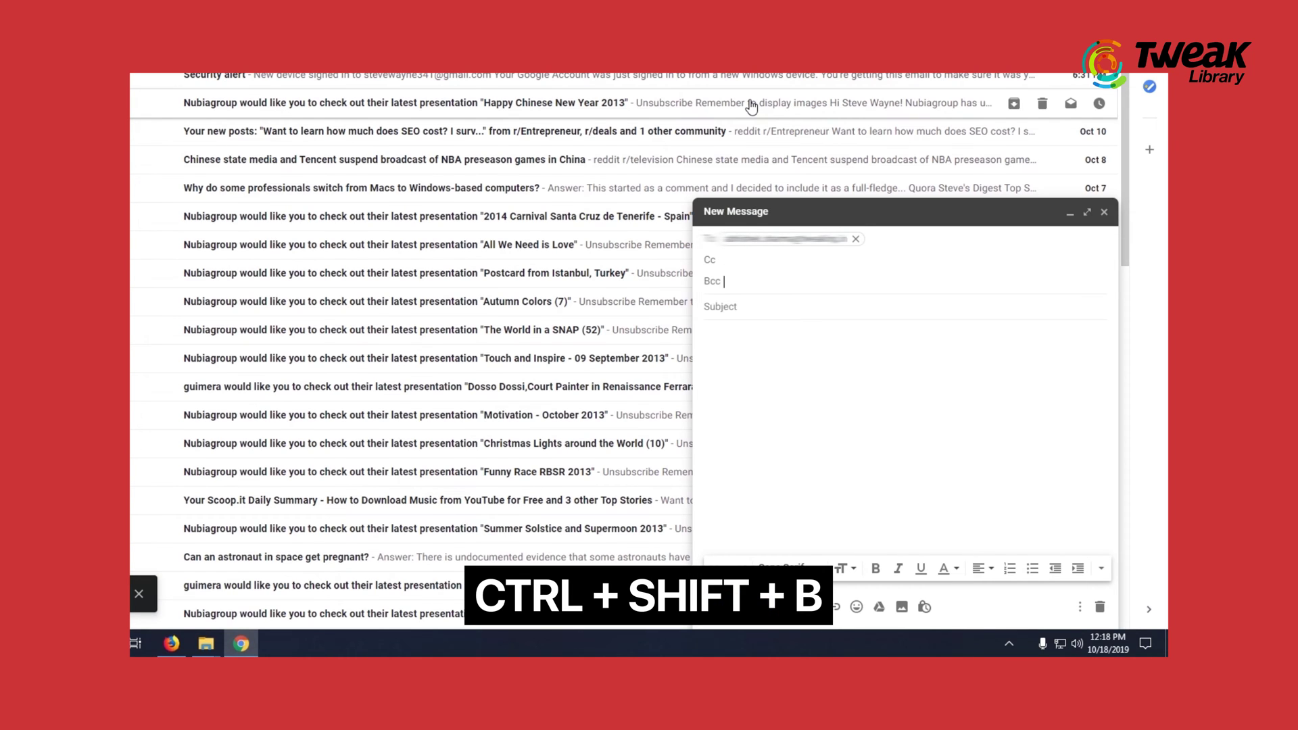
key(Tab)
key(Tab)
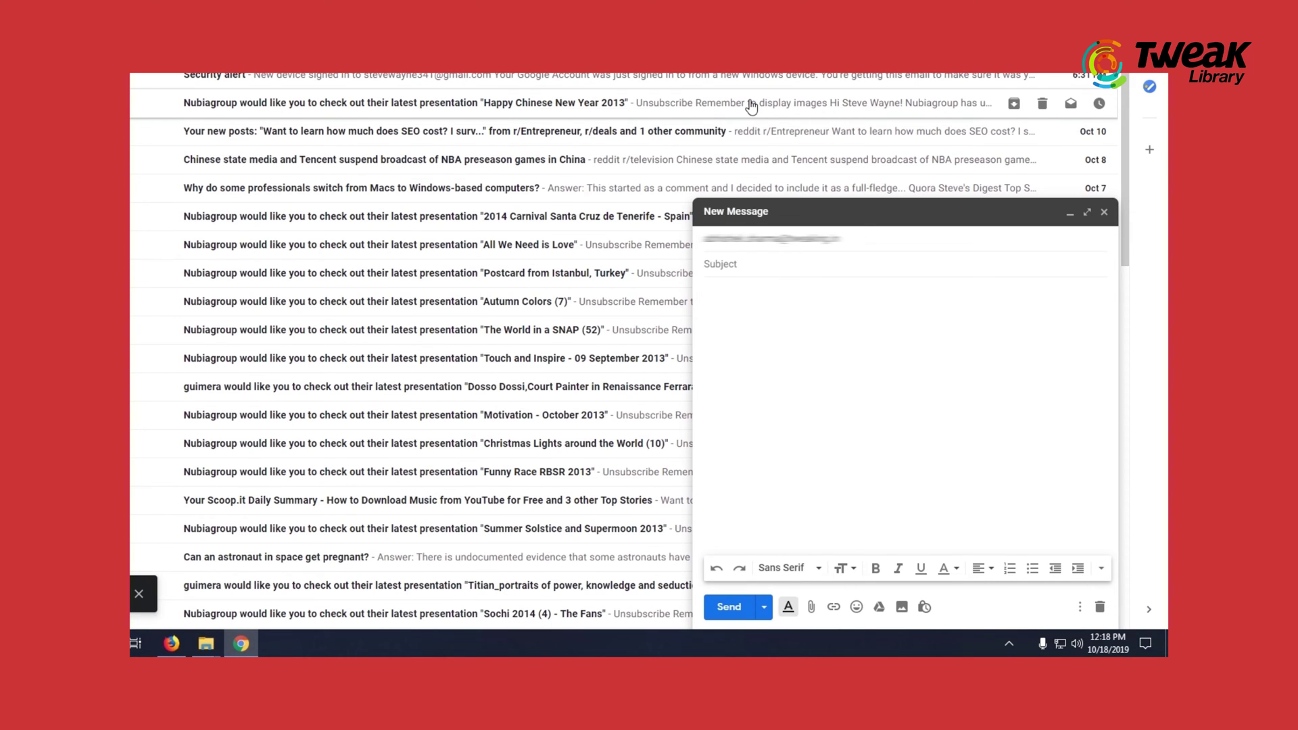
text(Please clic)
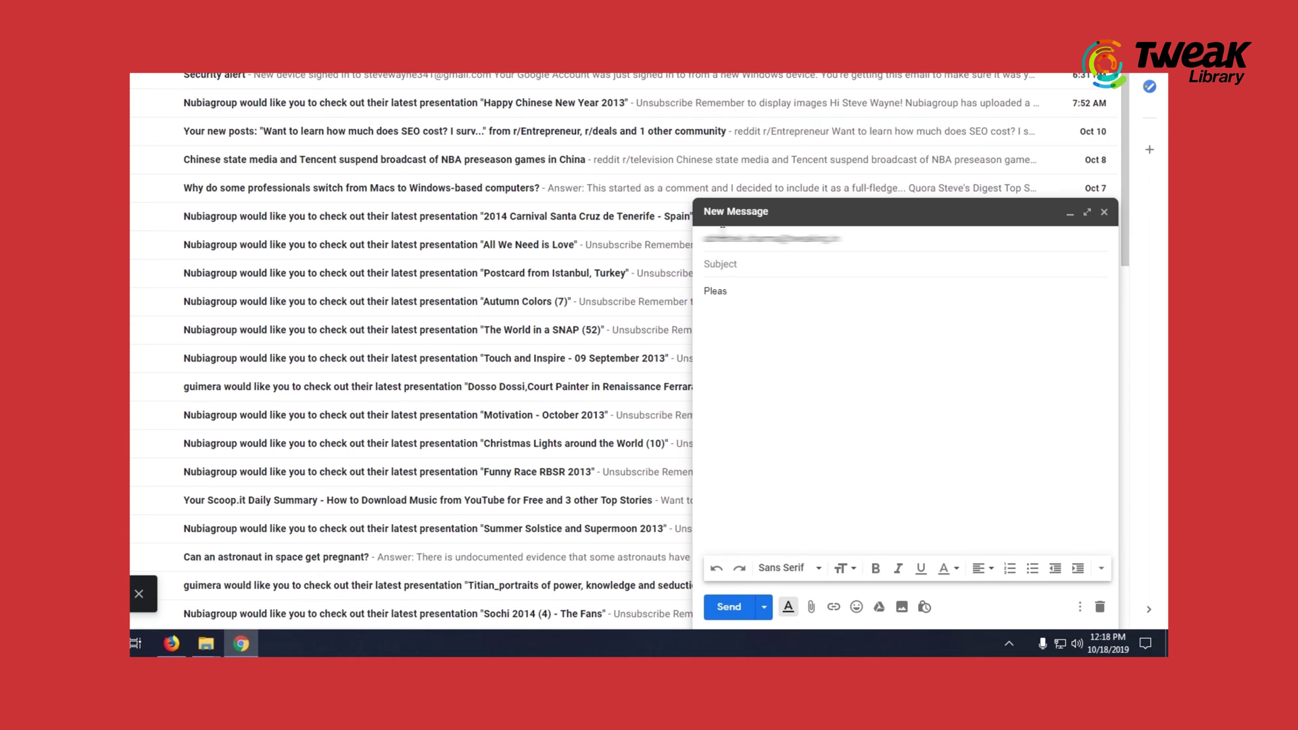
text(k here)
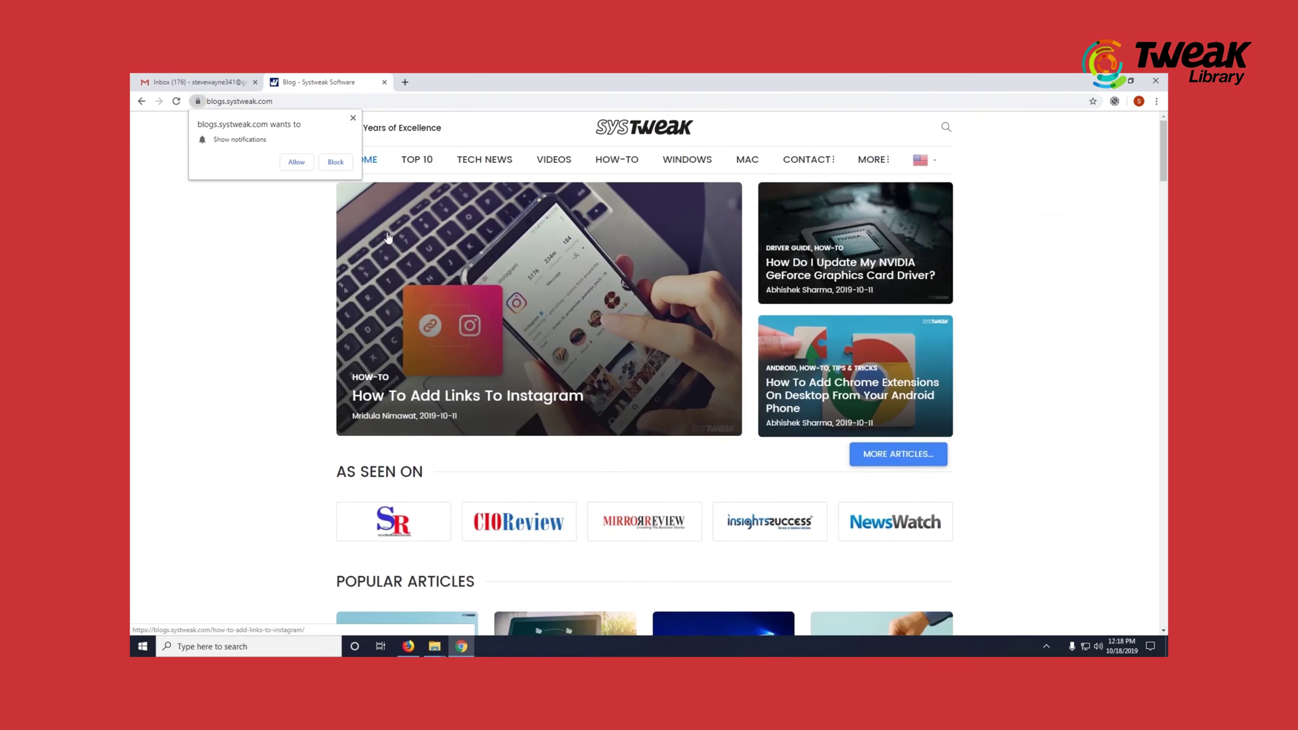
- Link 'here' to the copied Systweak how-to-add-links-to-Instagram article URL and save the draft
right_click(386, 234)
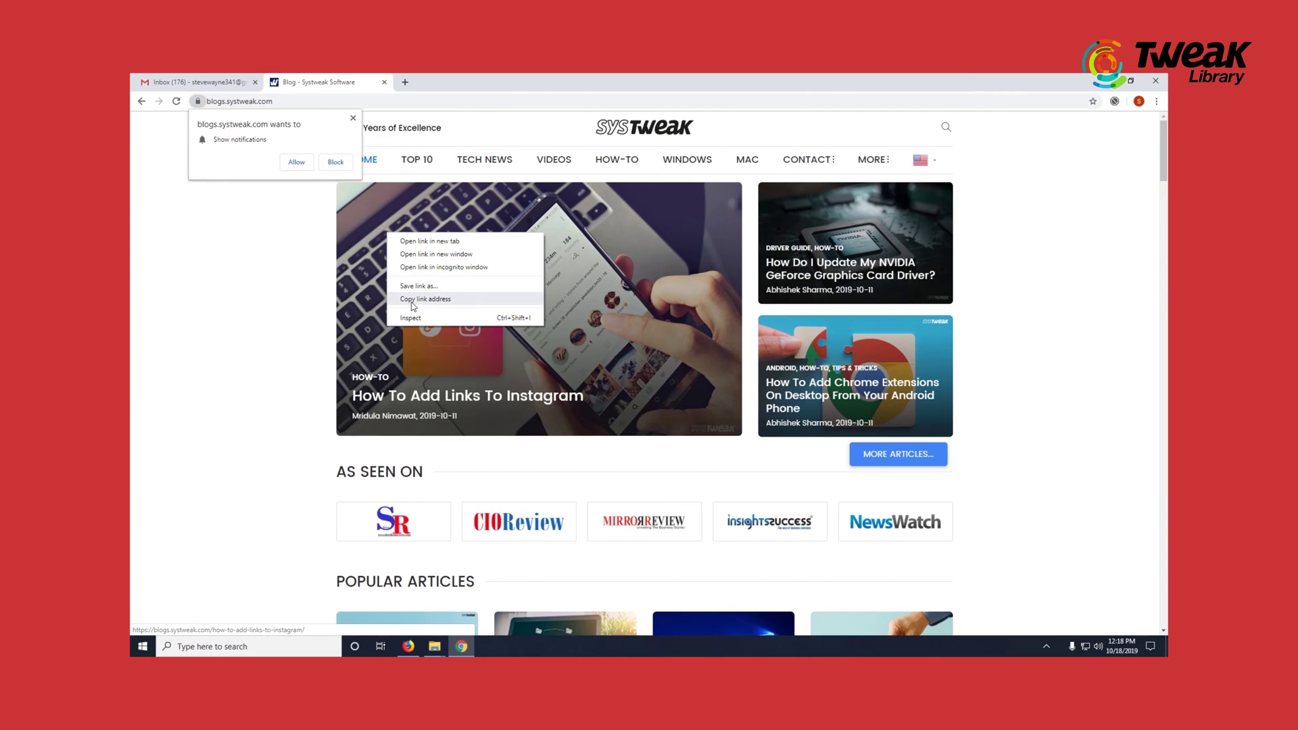
click(424, 298)
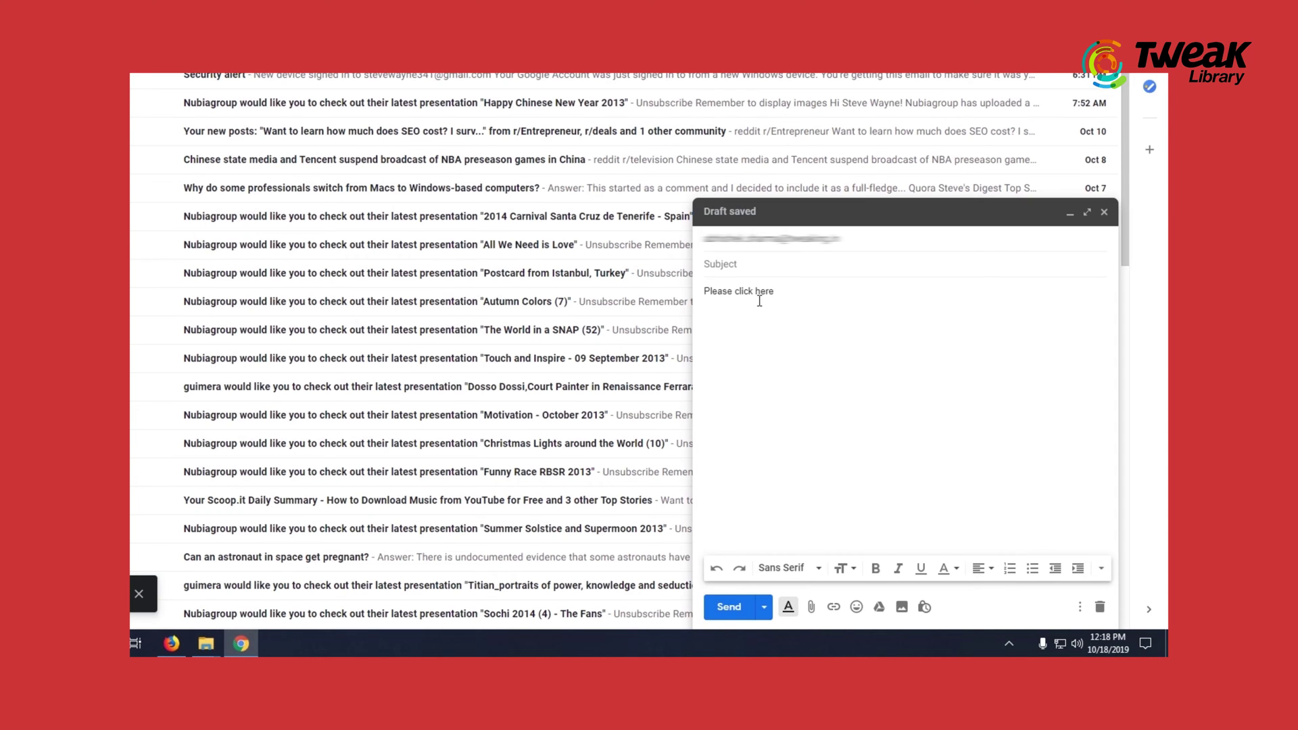
double_click(764, 298)
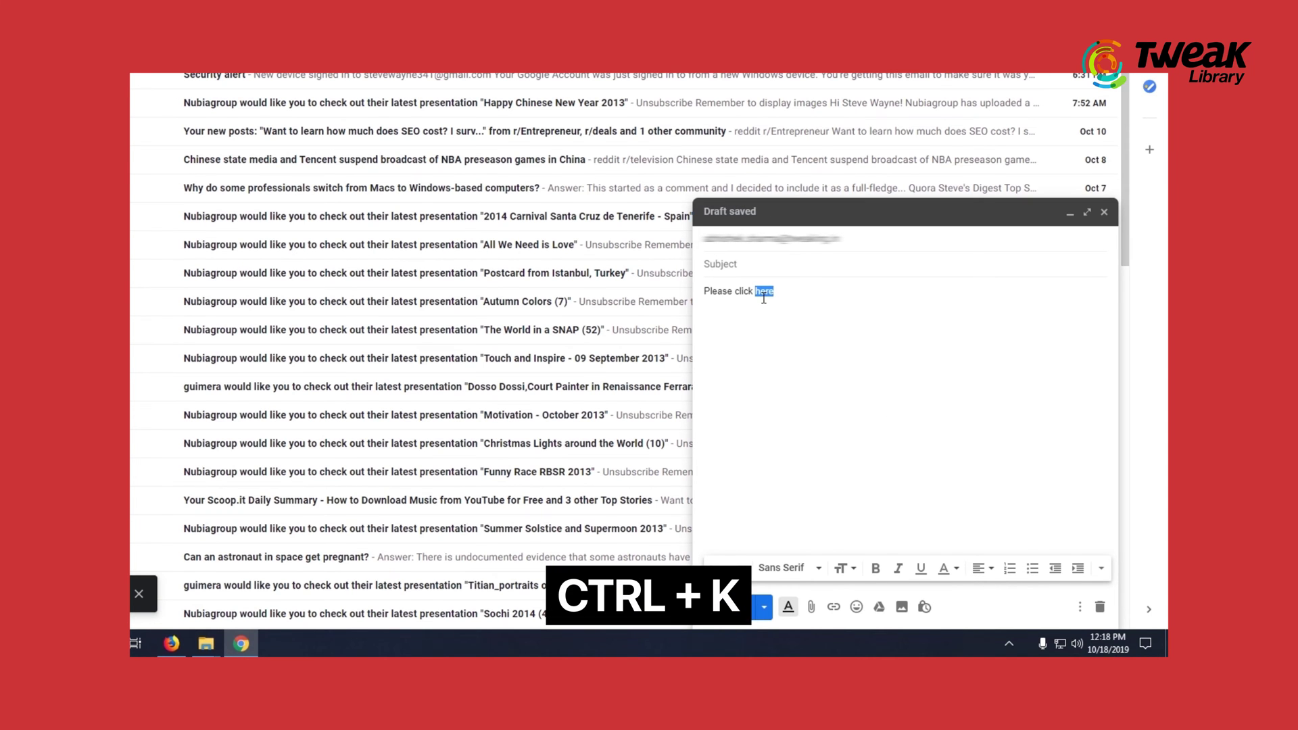
key(ctrl+k)
key(ctrl+v)
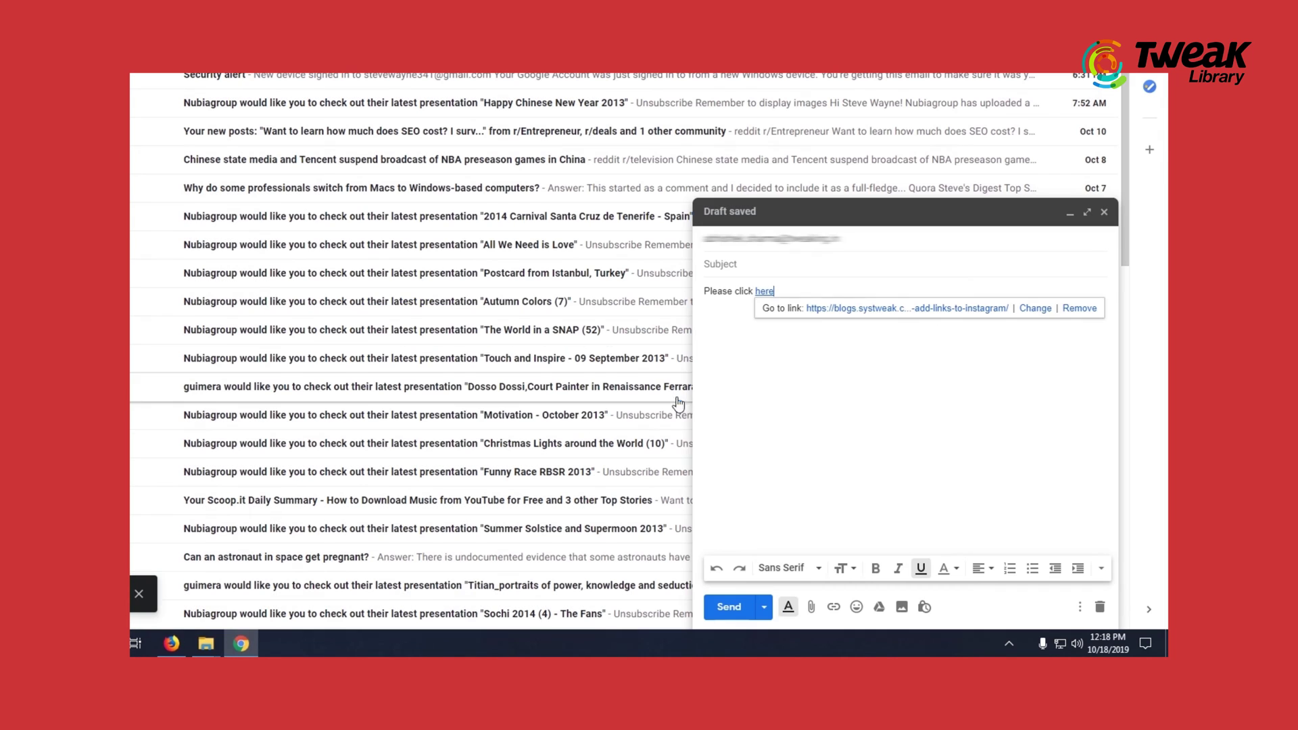
click(661, 406)
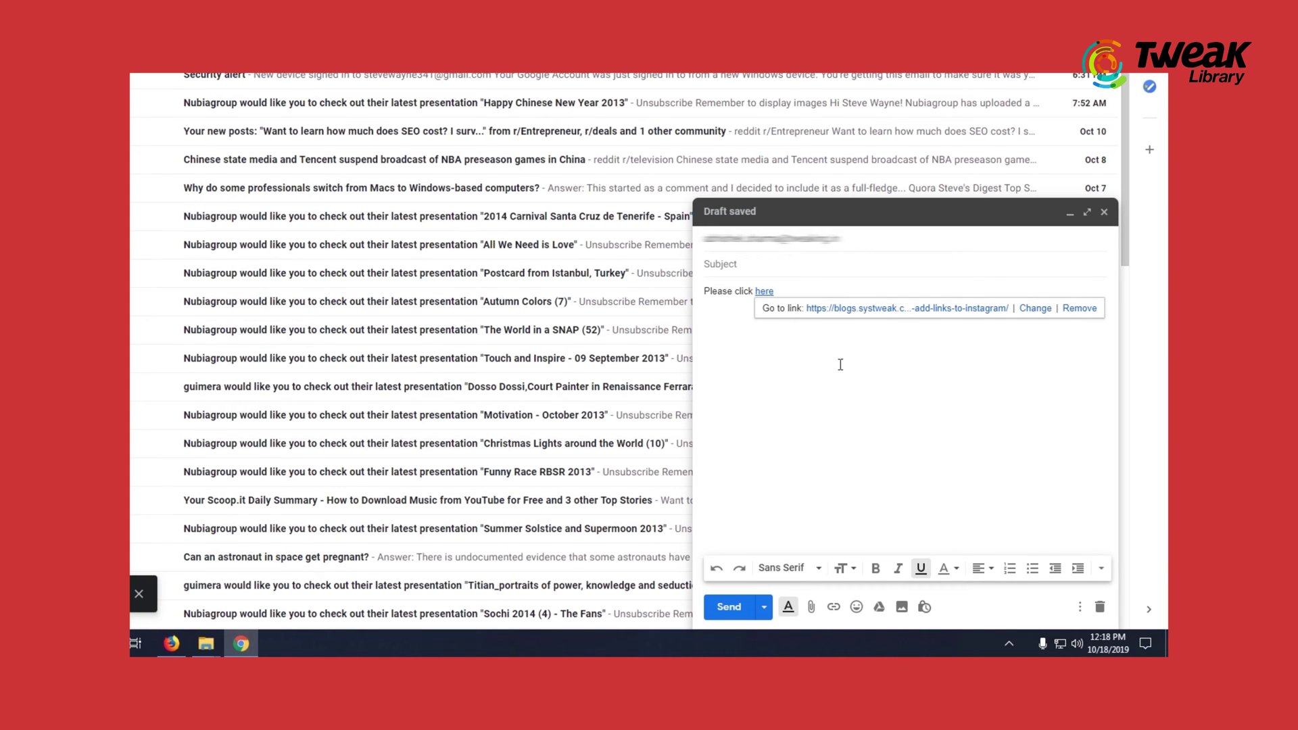
click(837, 371)
key(ctrl+s)
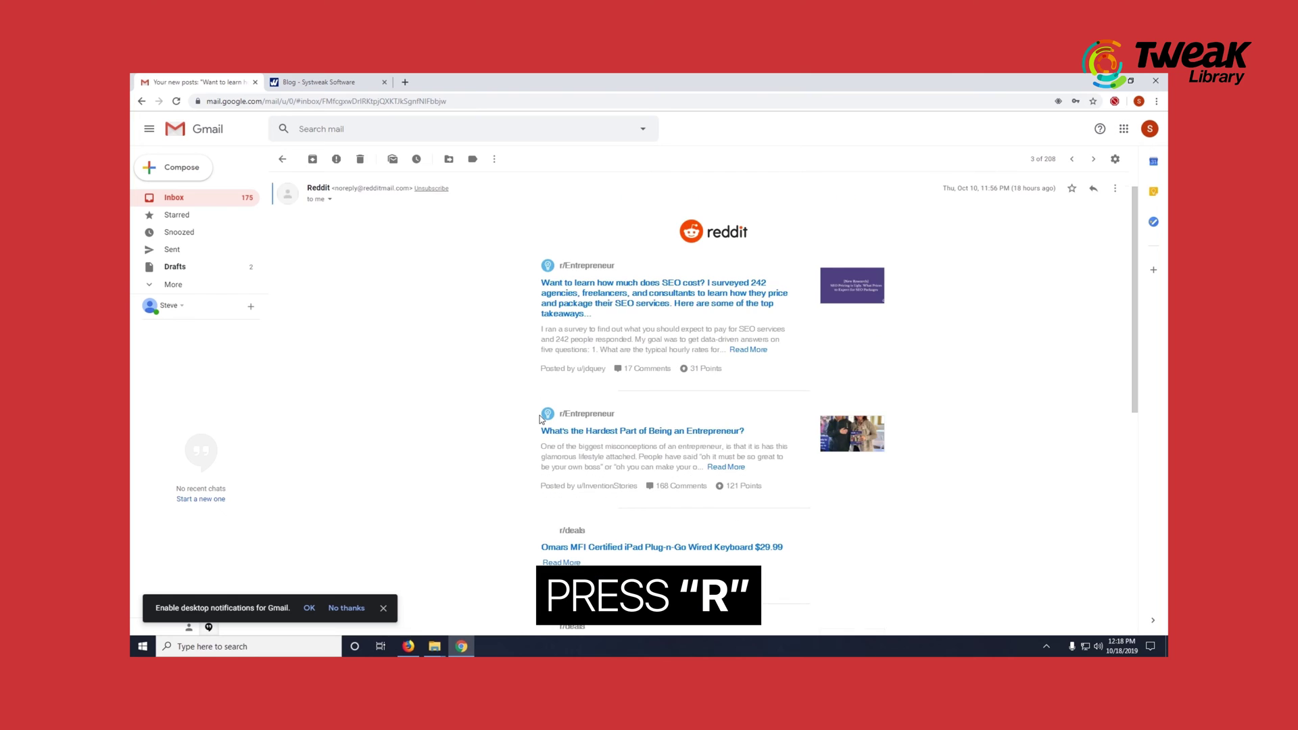
- Reply to the Reddit email with 'Please find the file attached' and send it
key(r)
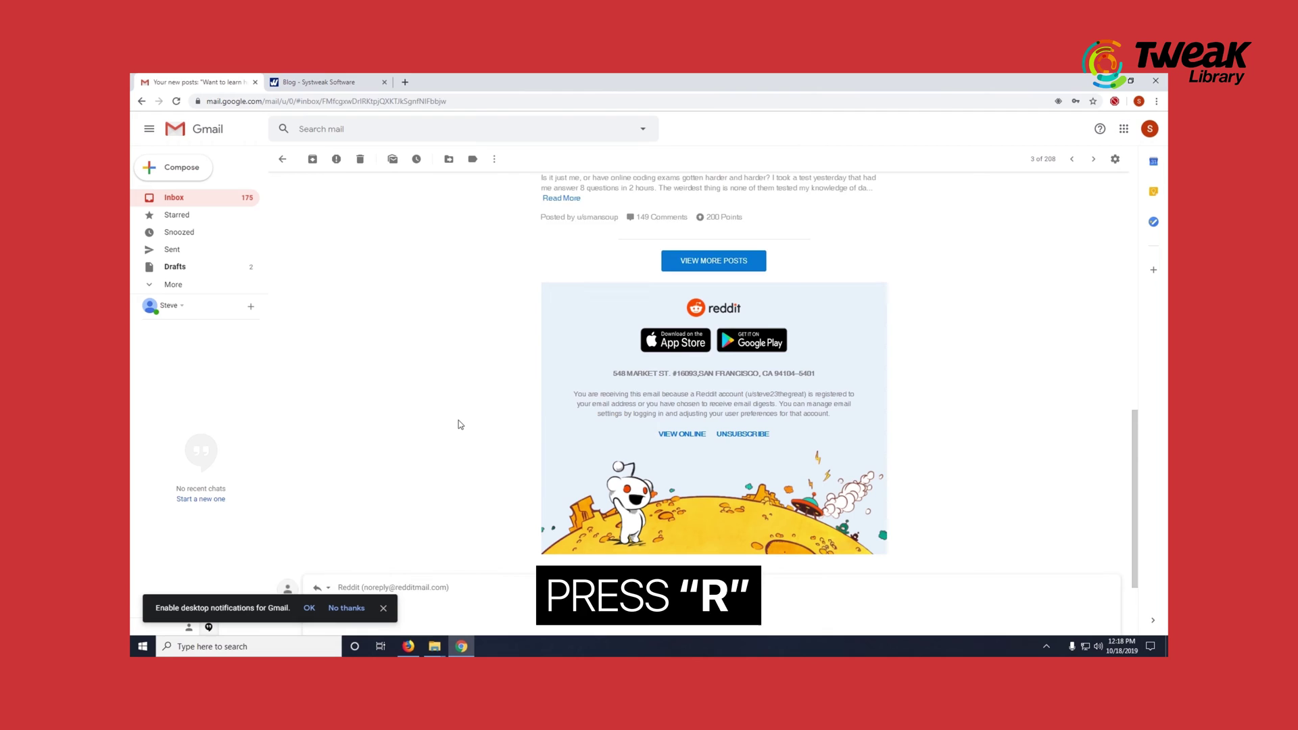
text(Please find the file attached.)
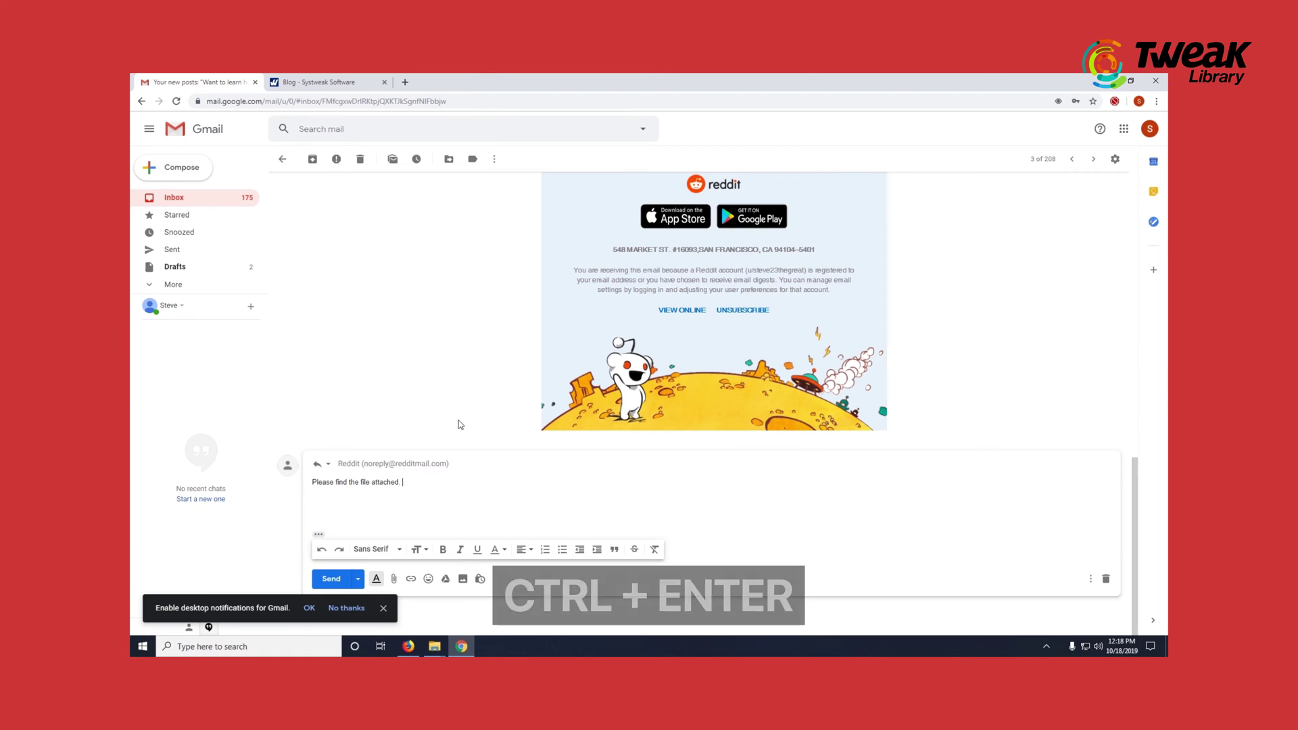
key(ctrl+Return)
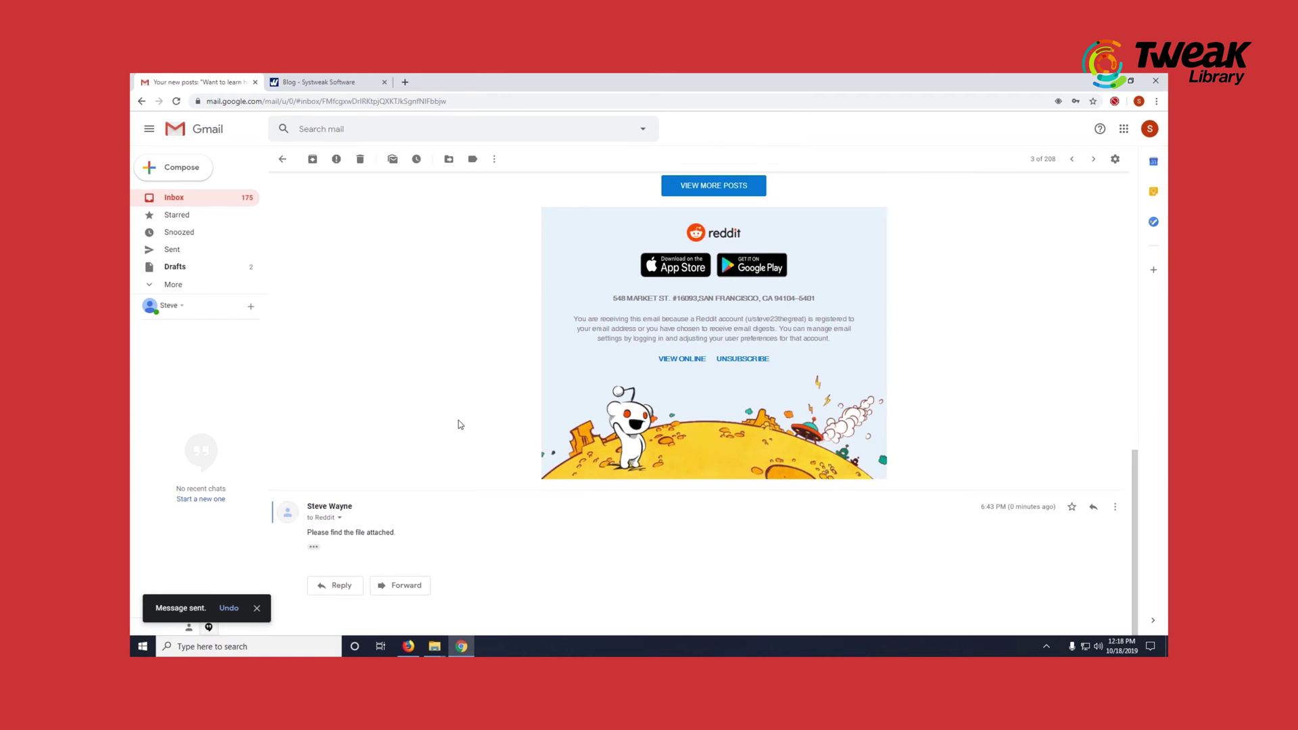
- Forward the Reddit email to another e-mail address and send it
key(f)
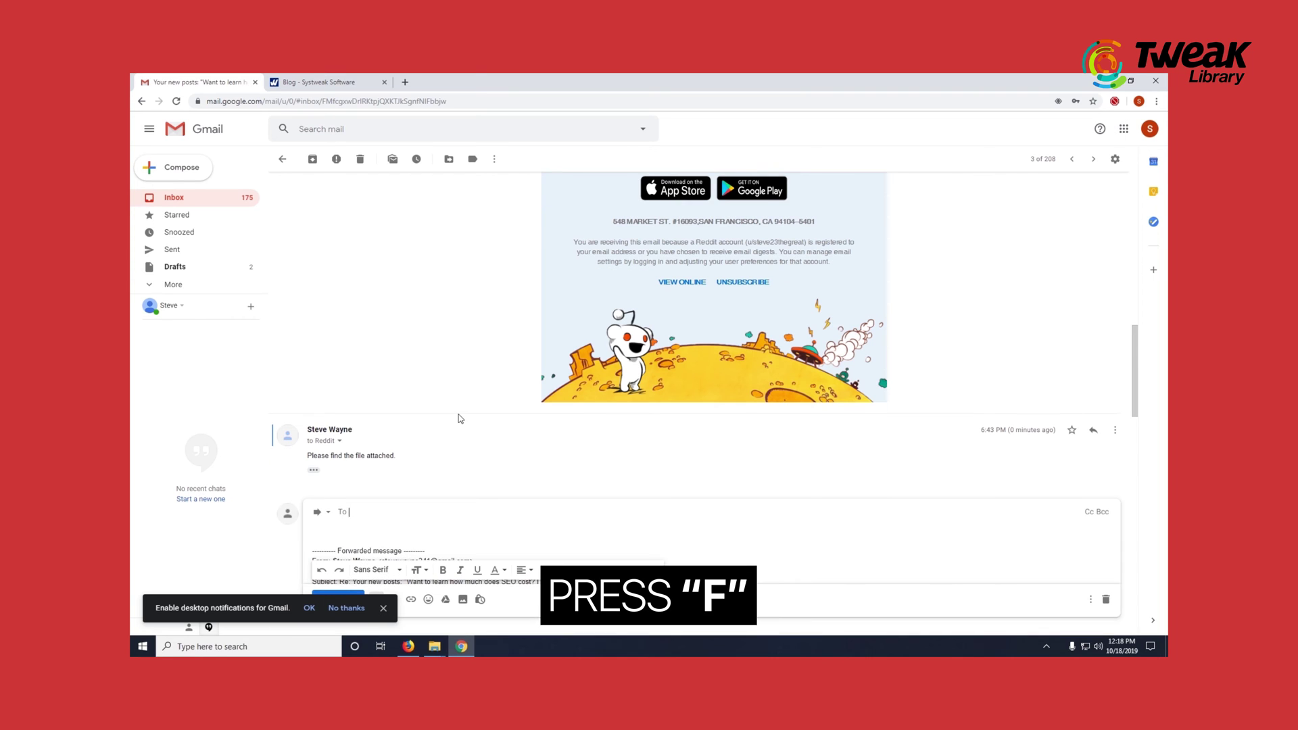
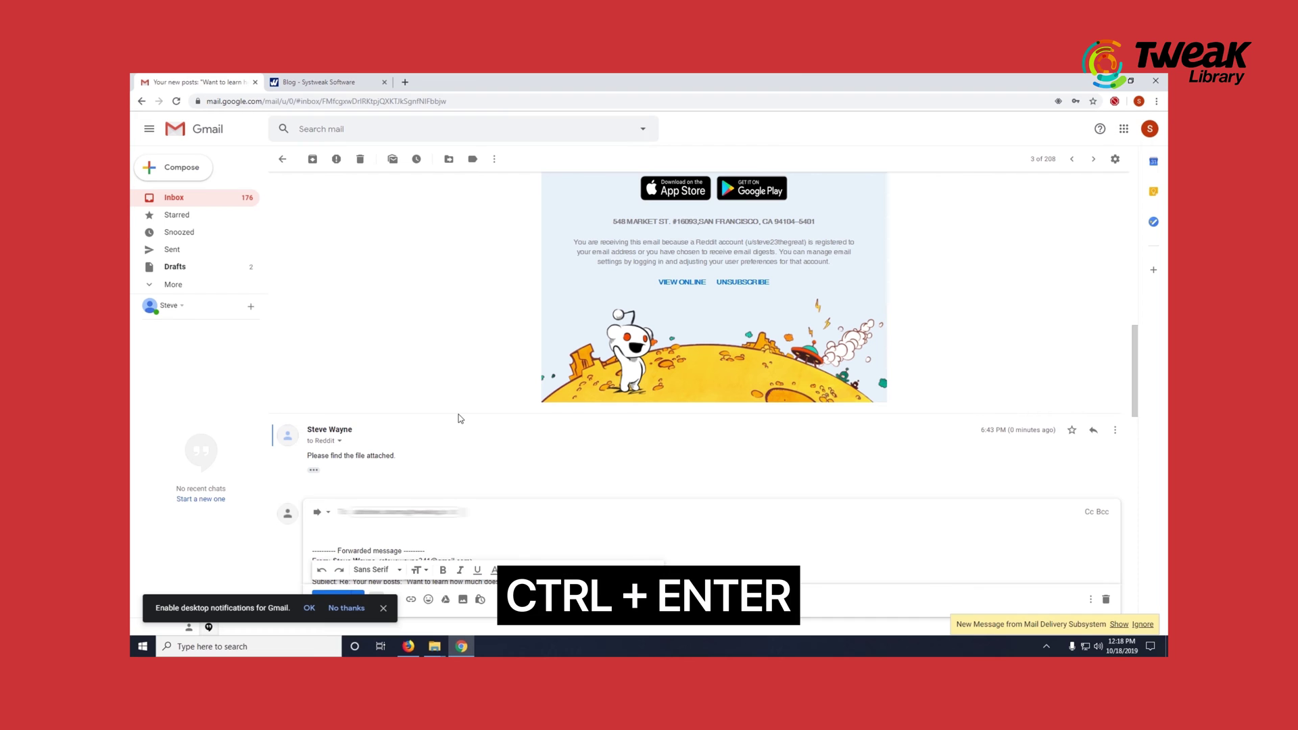
key(ctrl+Return)
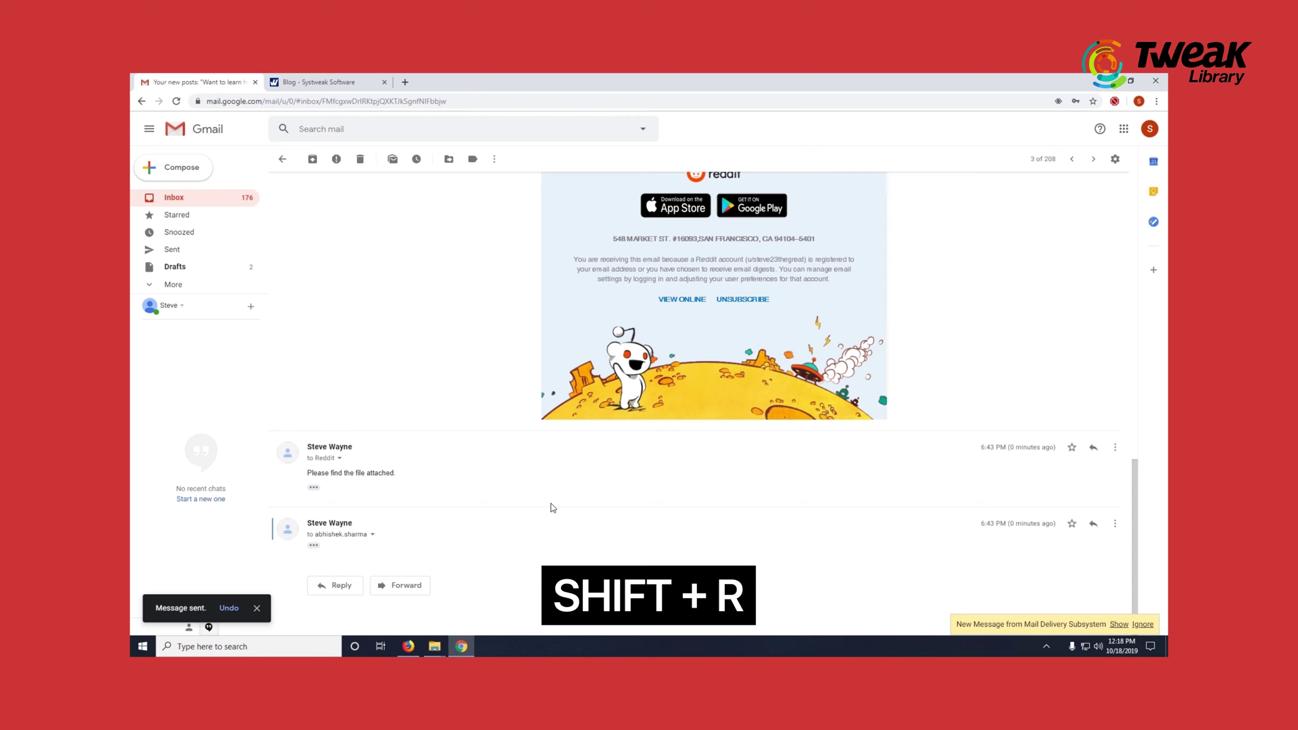
- Send the reply 'Please find attached file.' from a separate reply window
key(shift+r)
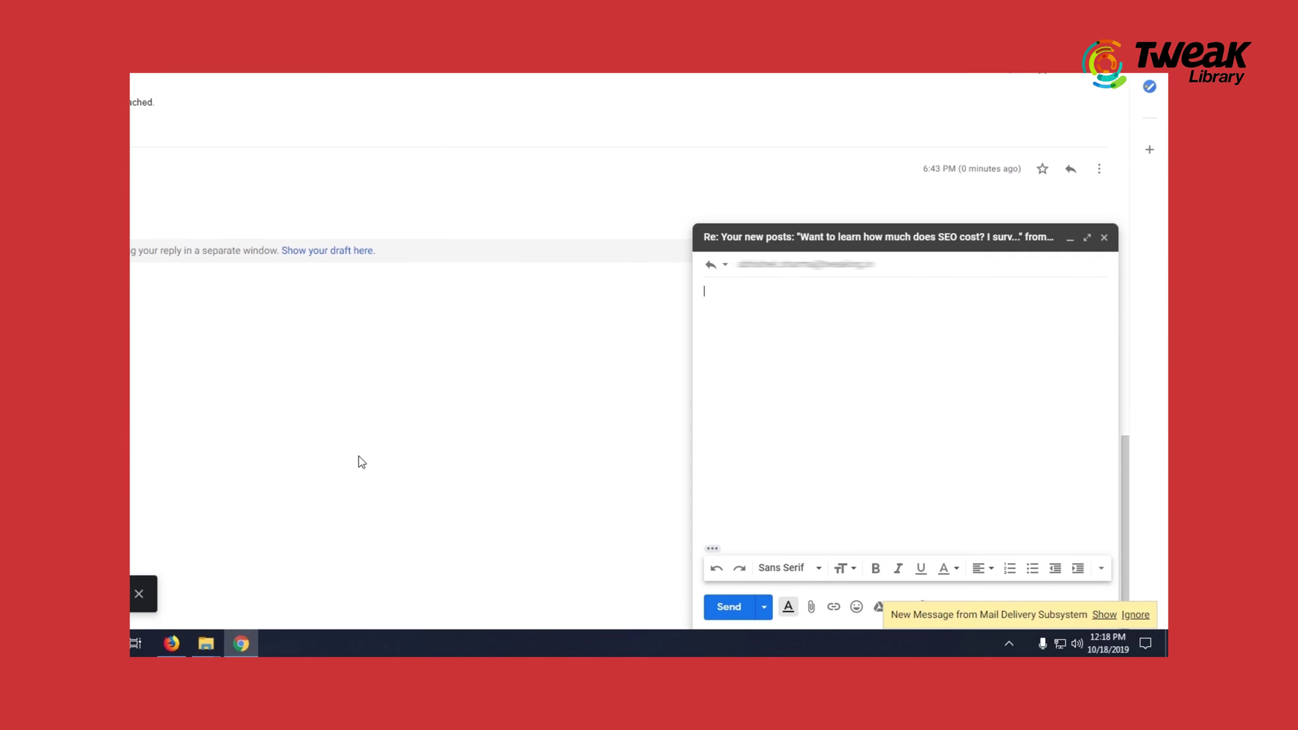
text(Please find attached file.)
key(ctrl+Return)
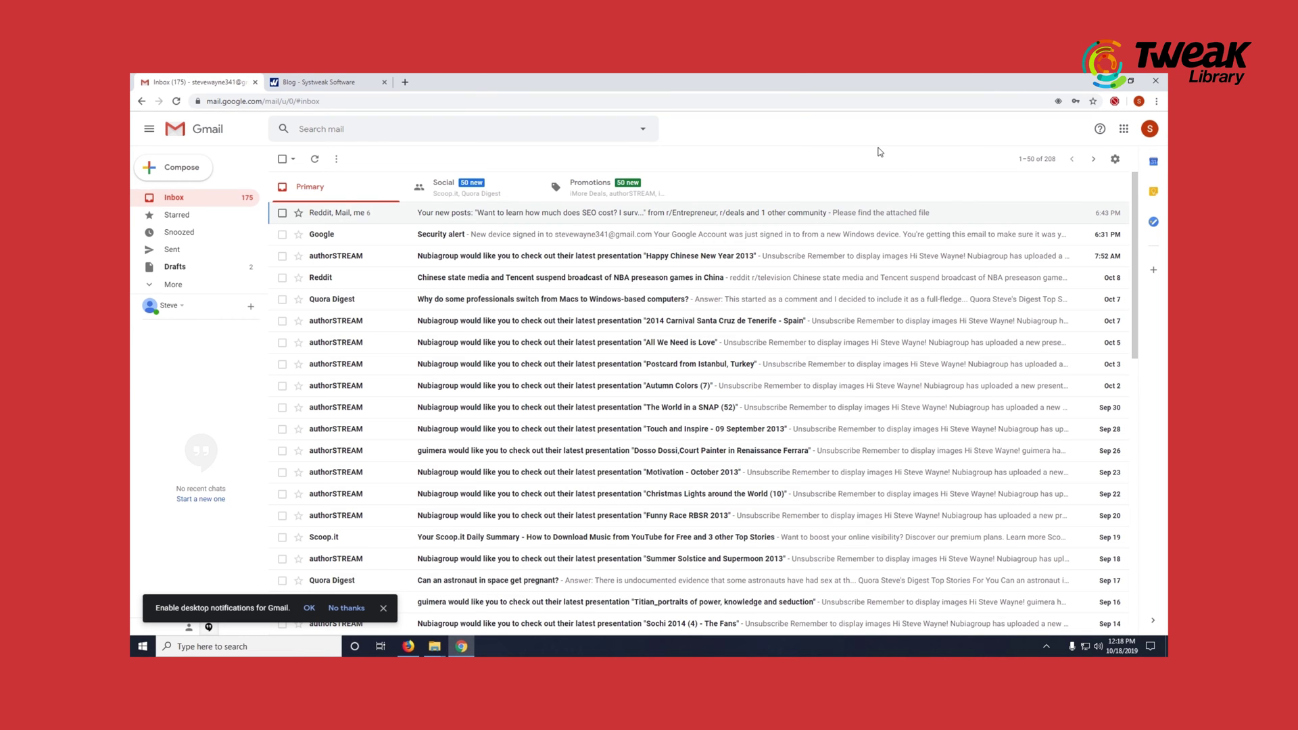
- Search mail for 'Reddit', then clear the search and return to the Inbox
key(slash)
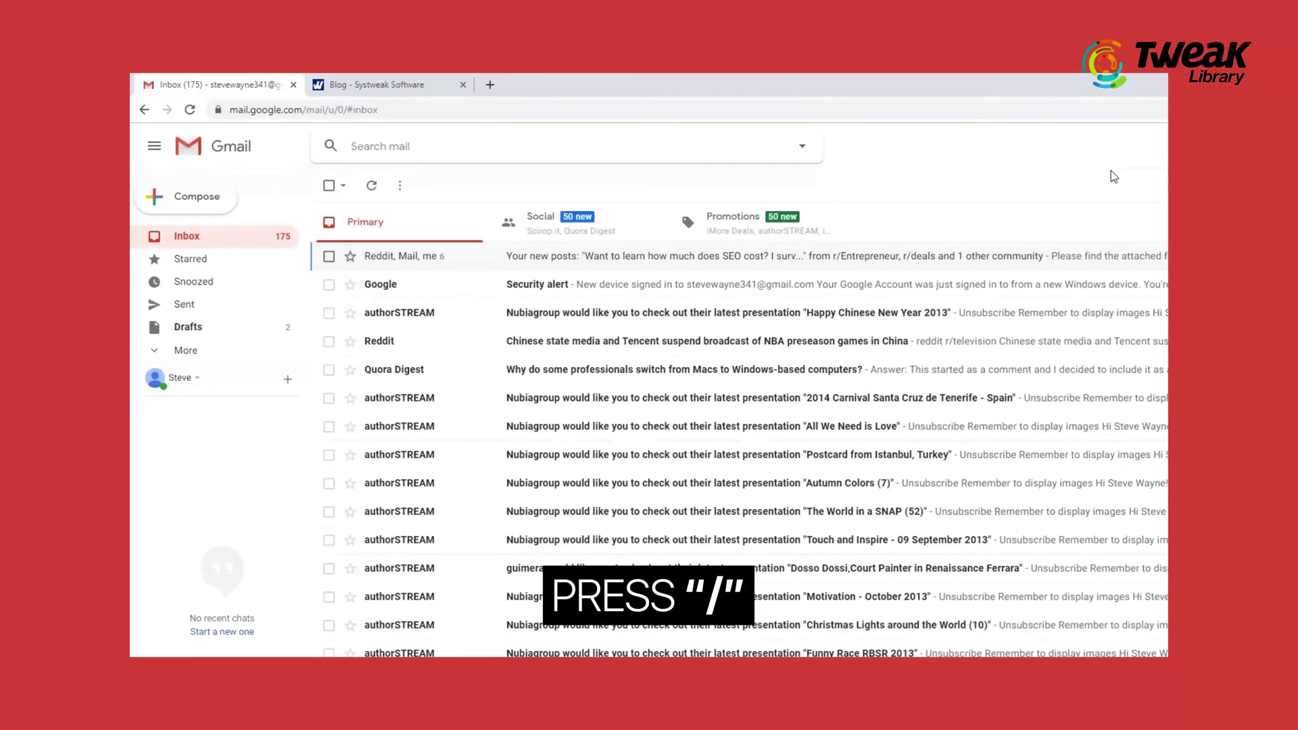
text(Reddit)
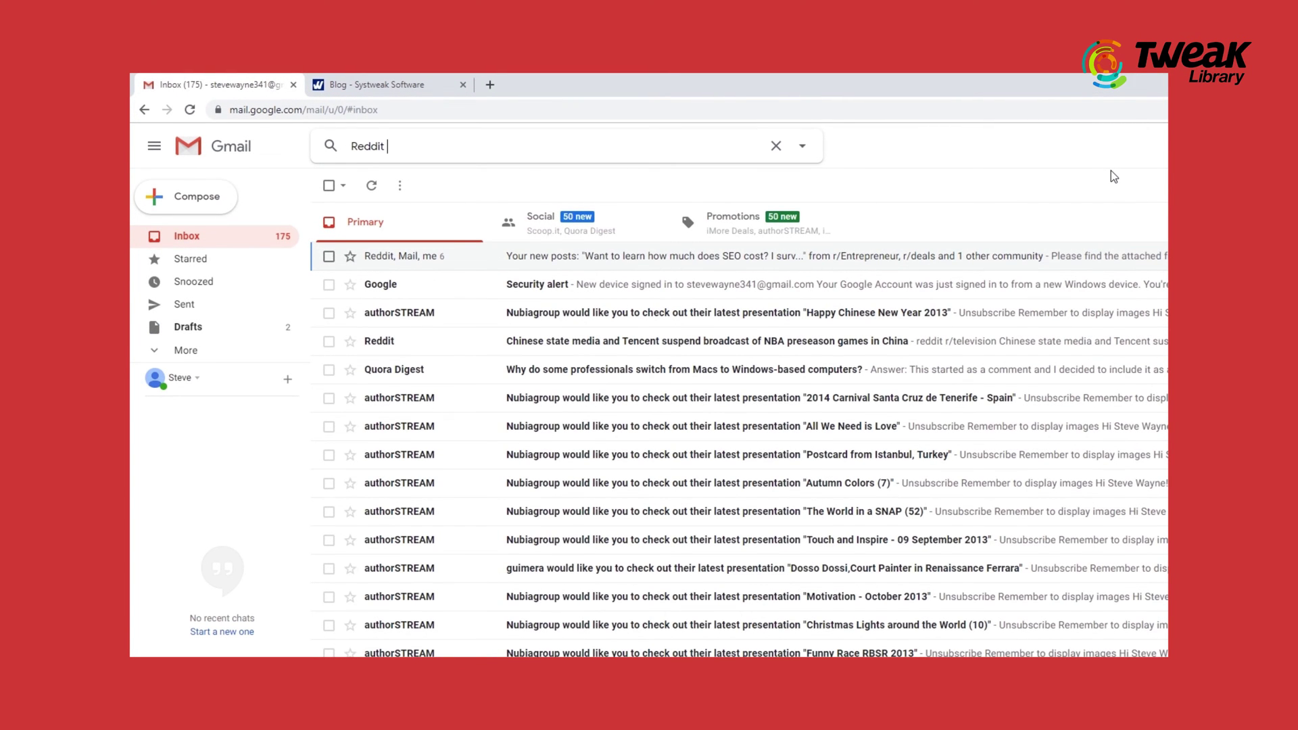
key(Return)
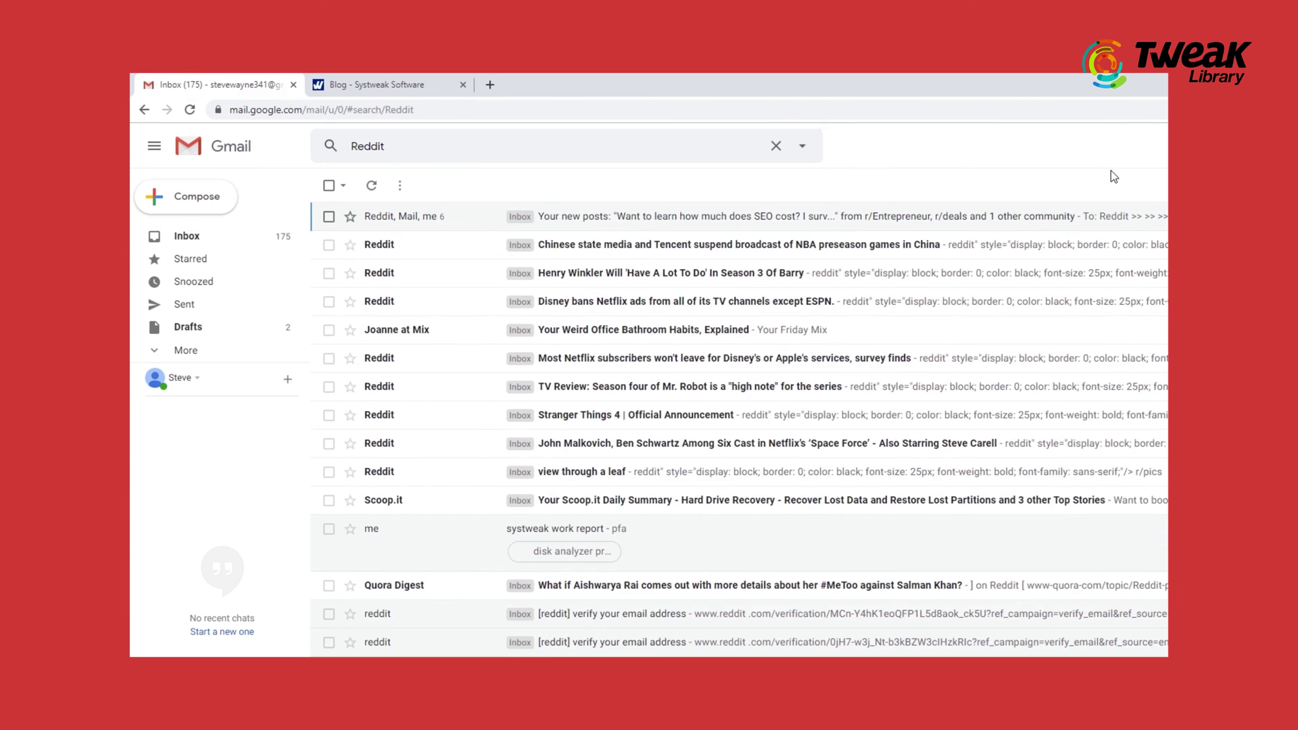
click(776, 148)
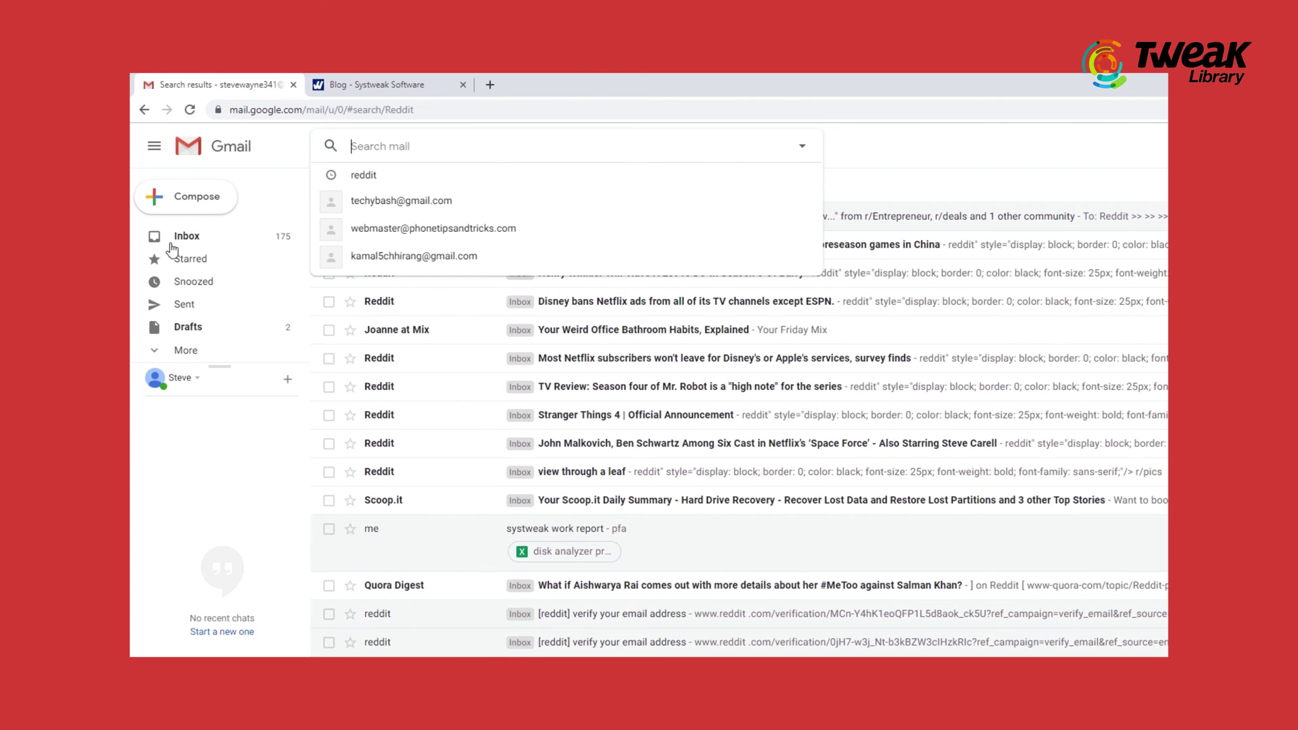
click(182, 245)
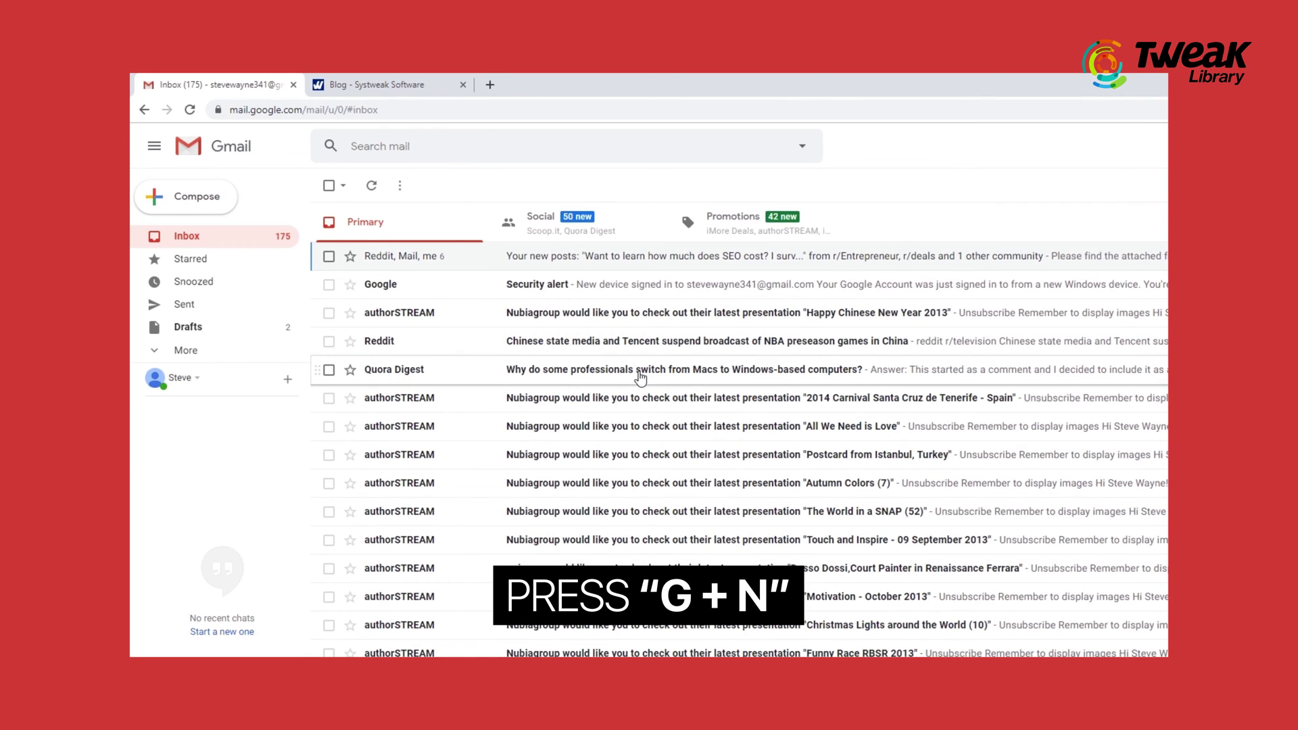
key(g)
key(n)
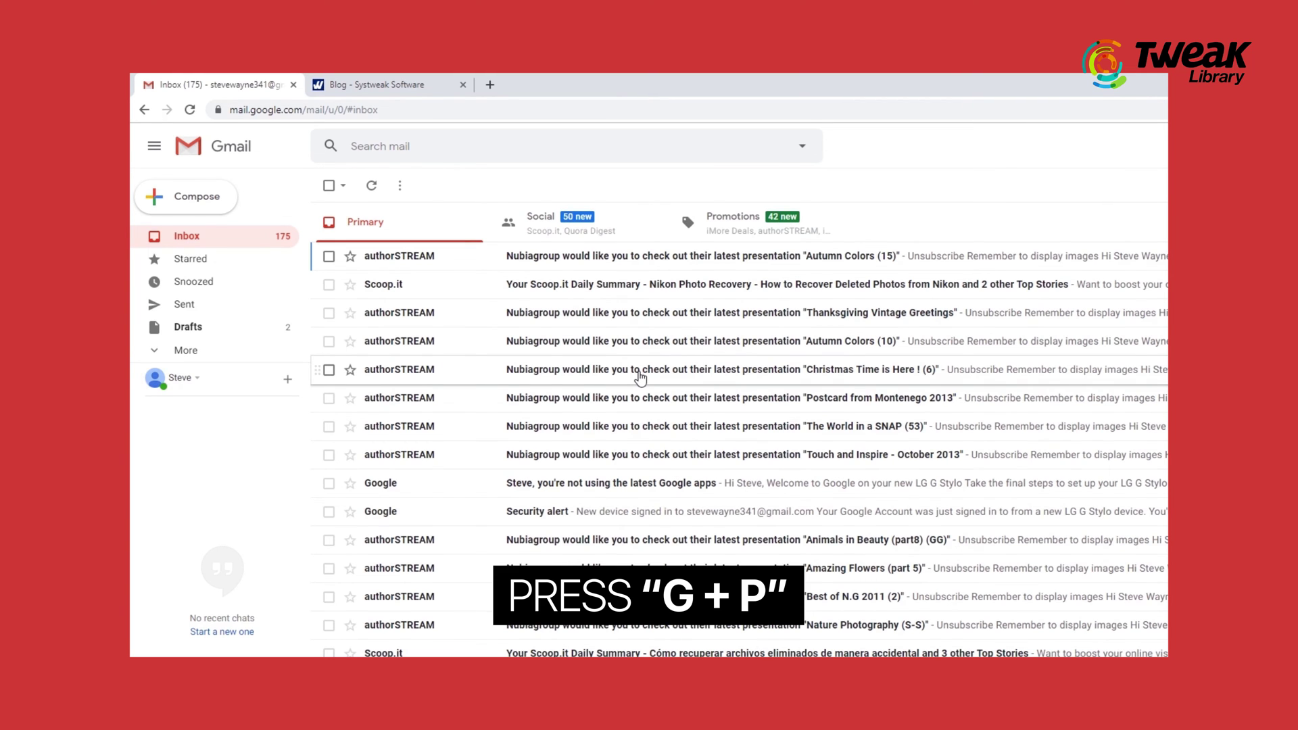
key(g)
key(p)
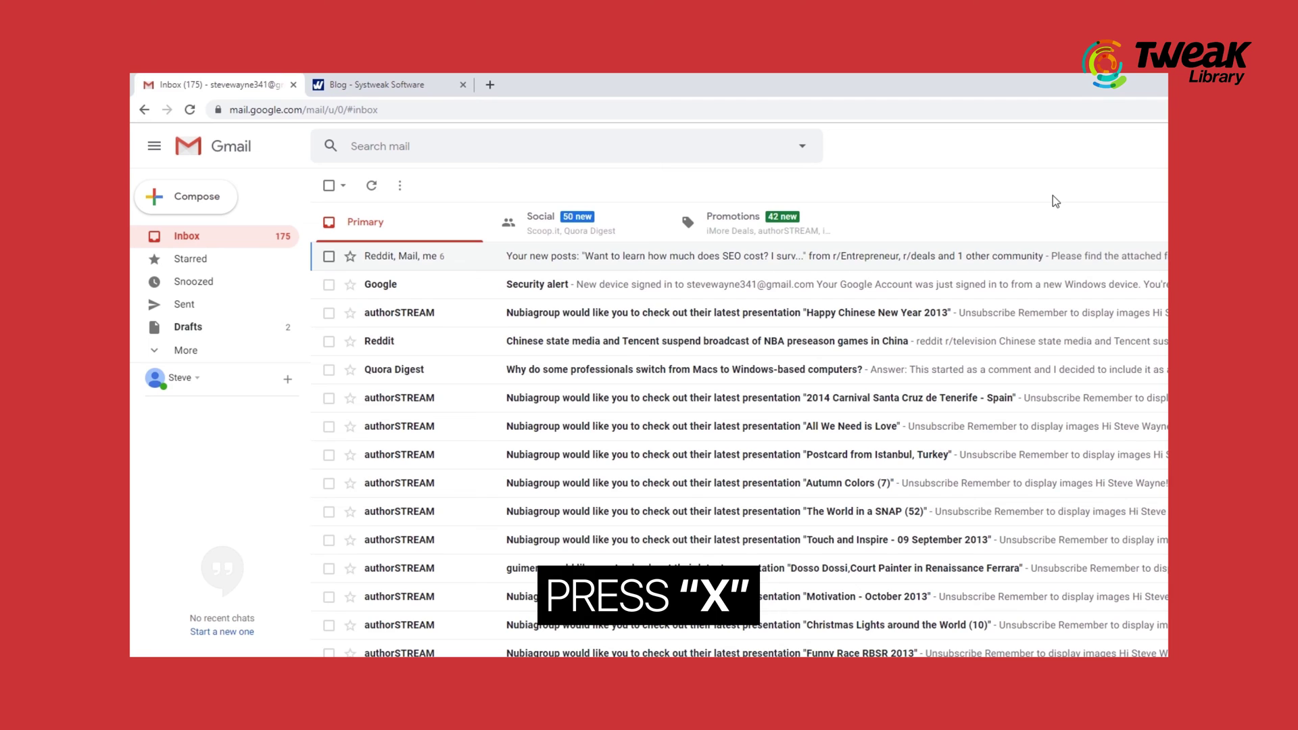
- Toggle selection on the Reddit conversation, move through the list with J/K, and select Happy Chinese New Year
key(x)
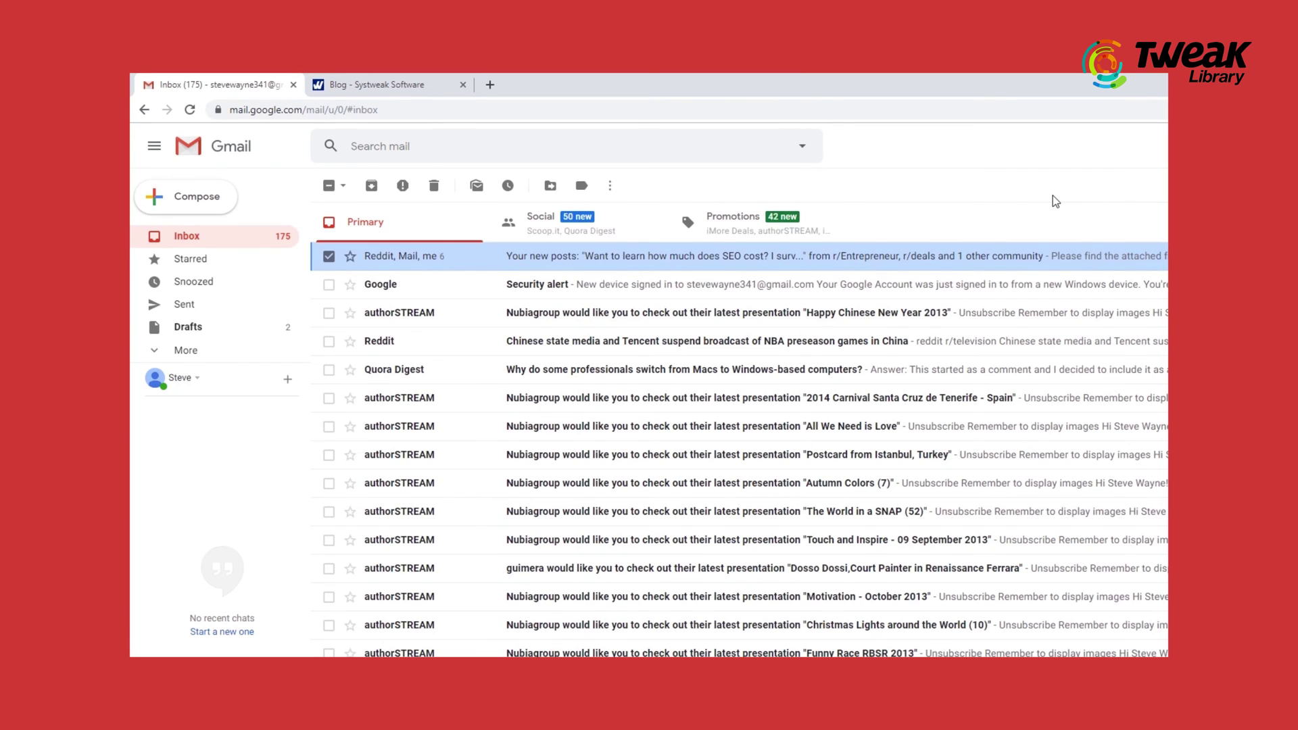
key(x)
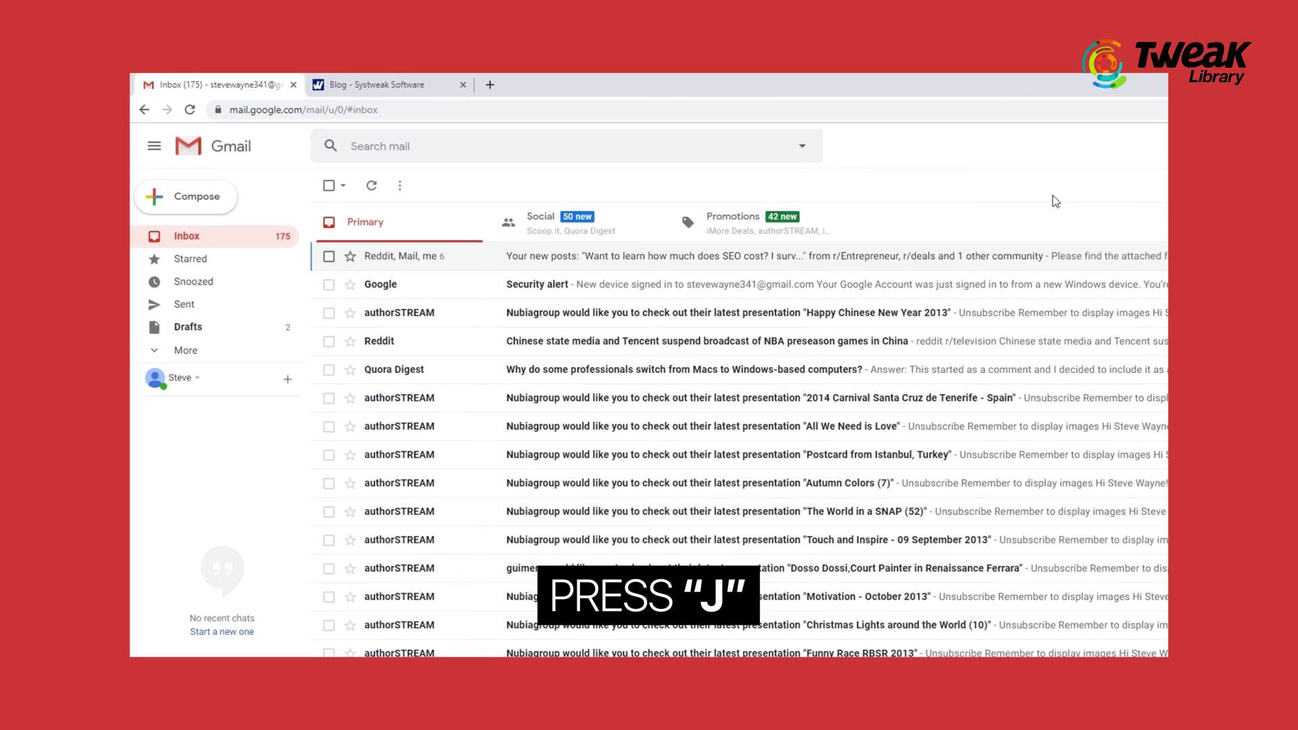
key(j)
key(j)
key(j)
key(j)
key(j)
key(j)
key(j)
key(j)
key(j)
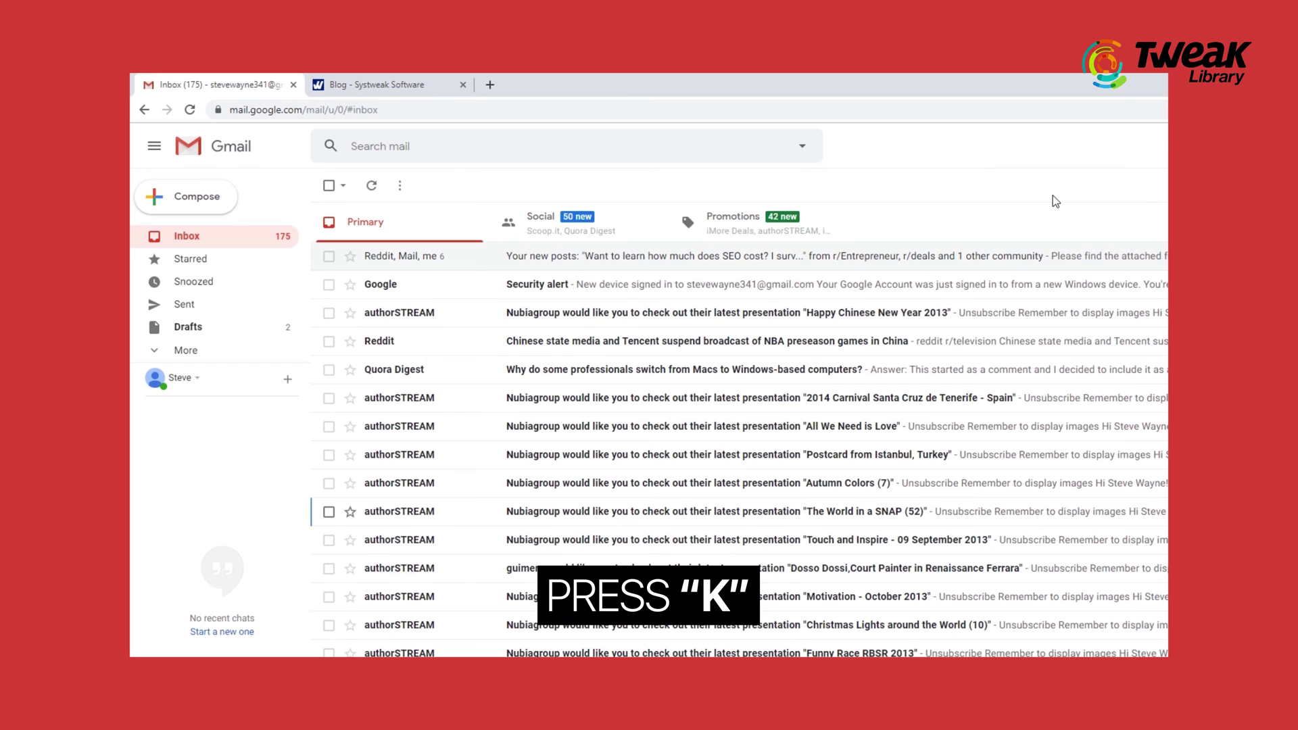
key(k)
key(k)
key(k)
key(k)
key(k)
key(k)
key(k)
key(k)
key(k)
key(j)
key(j)
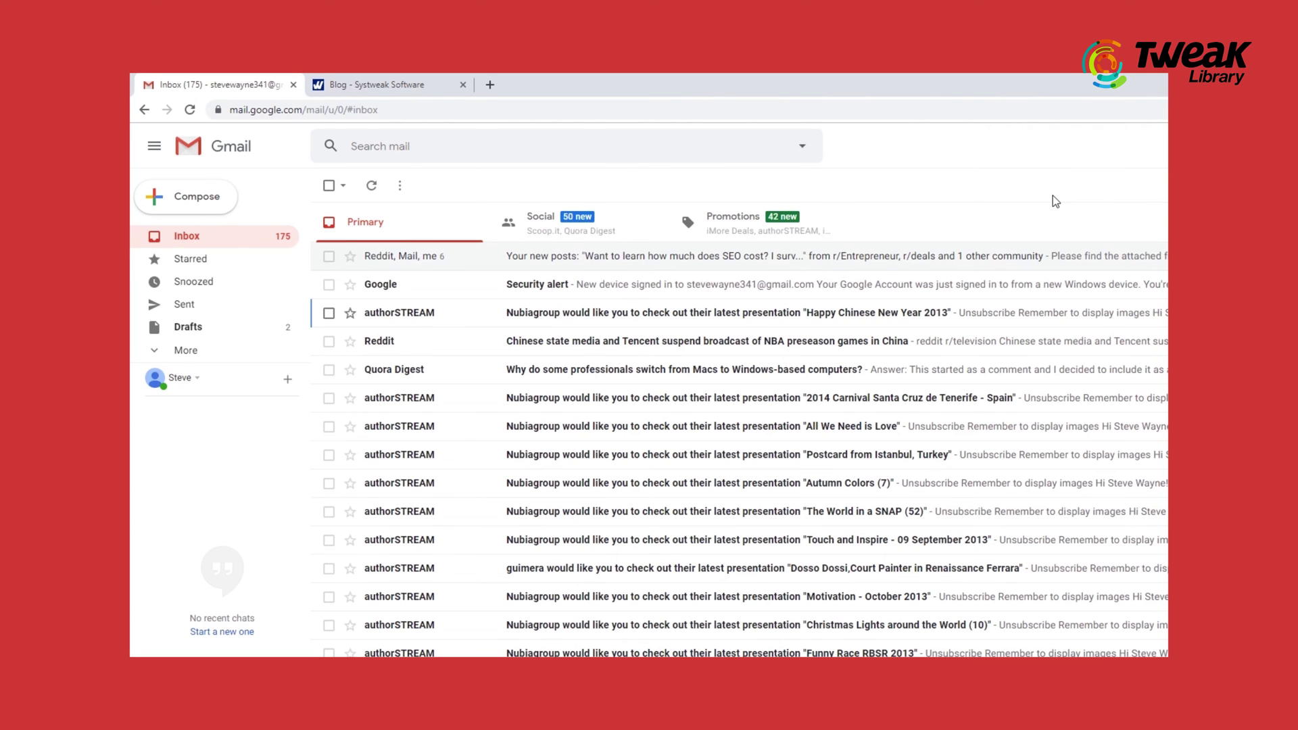
key(x)
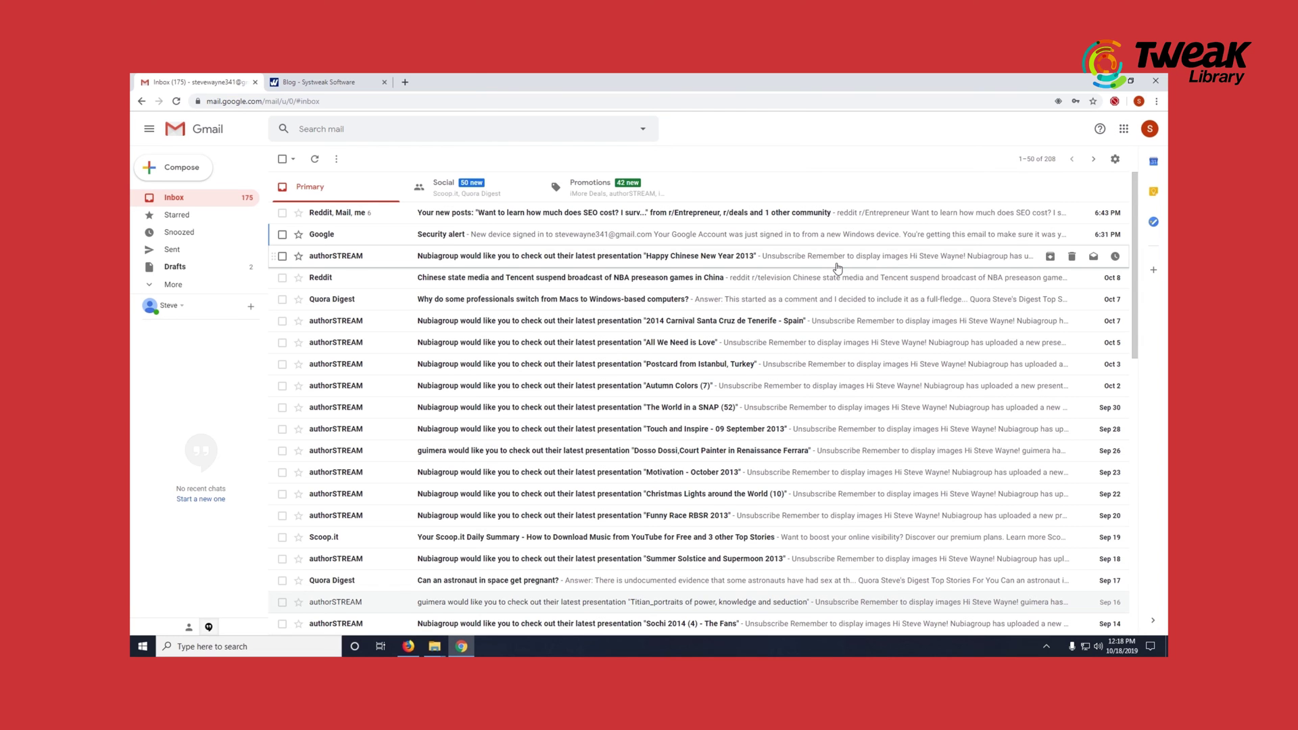
- Select the Google Security alert, mark it unread, mark important, then mark not important
key(x)
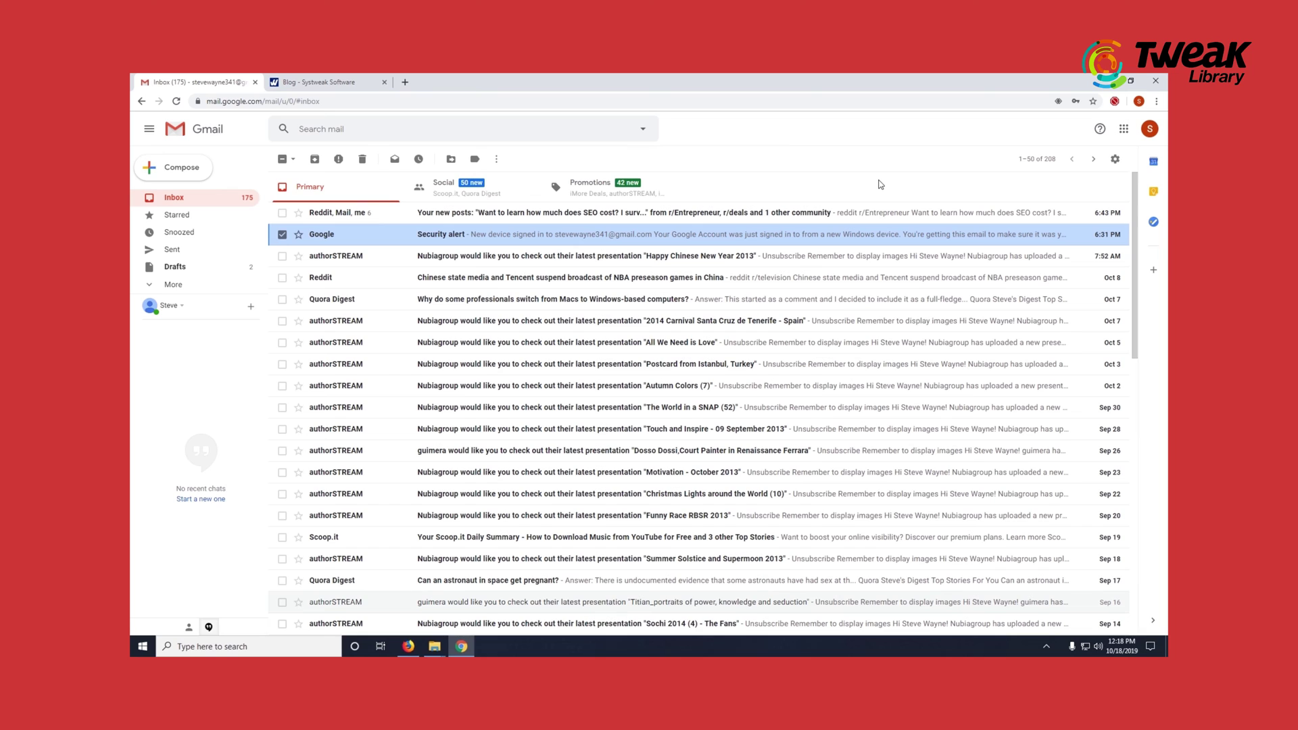
key(shift+u)
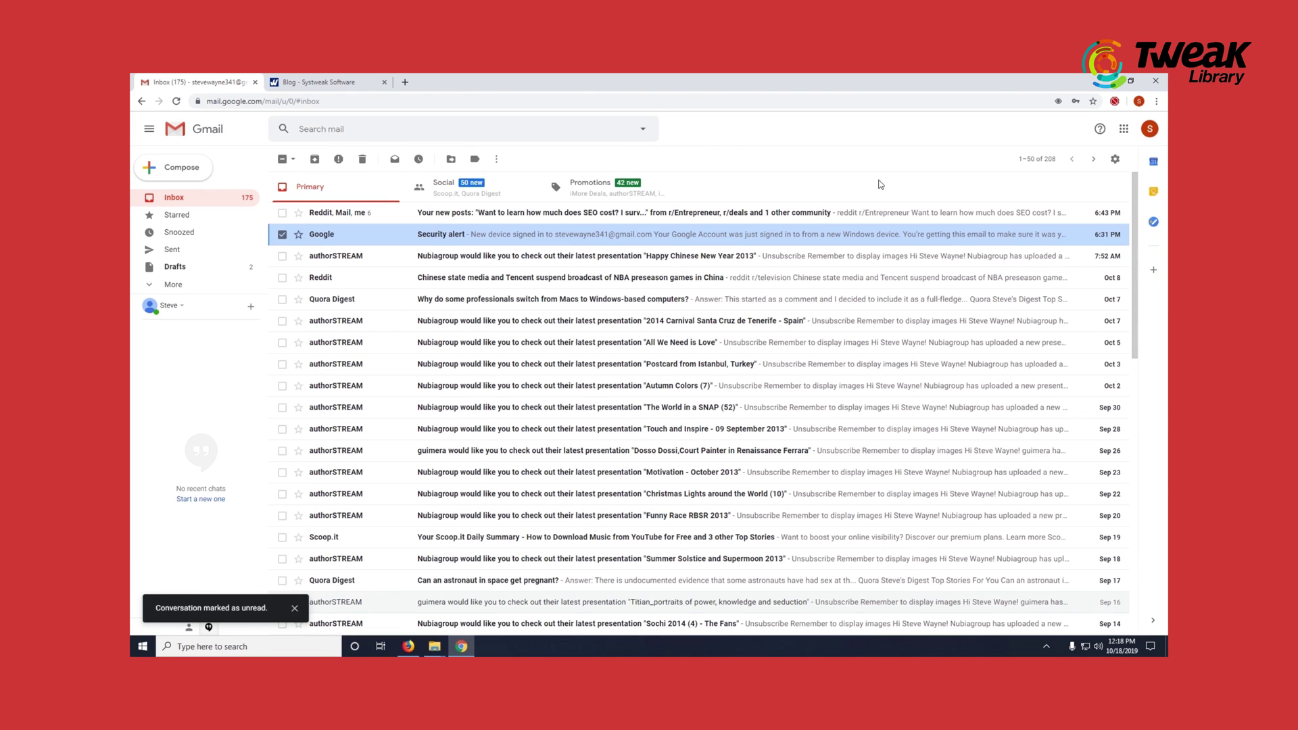
key(plus)
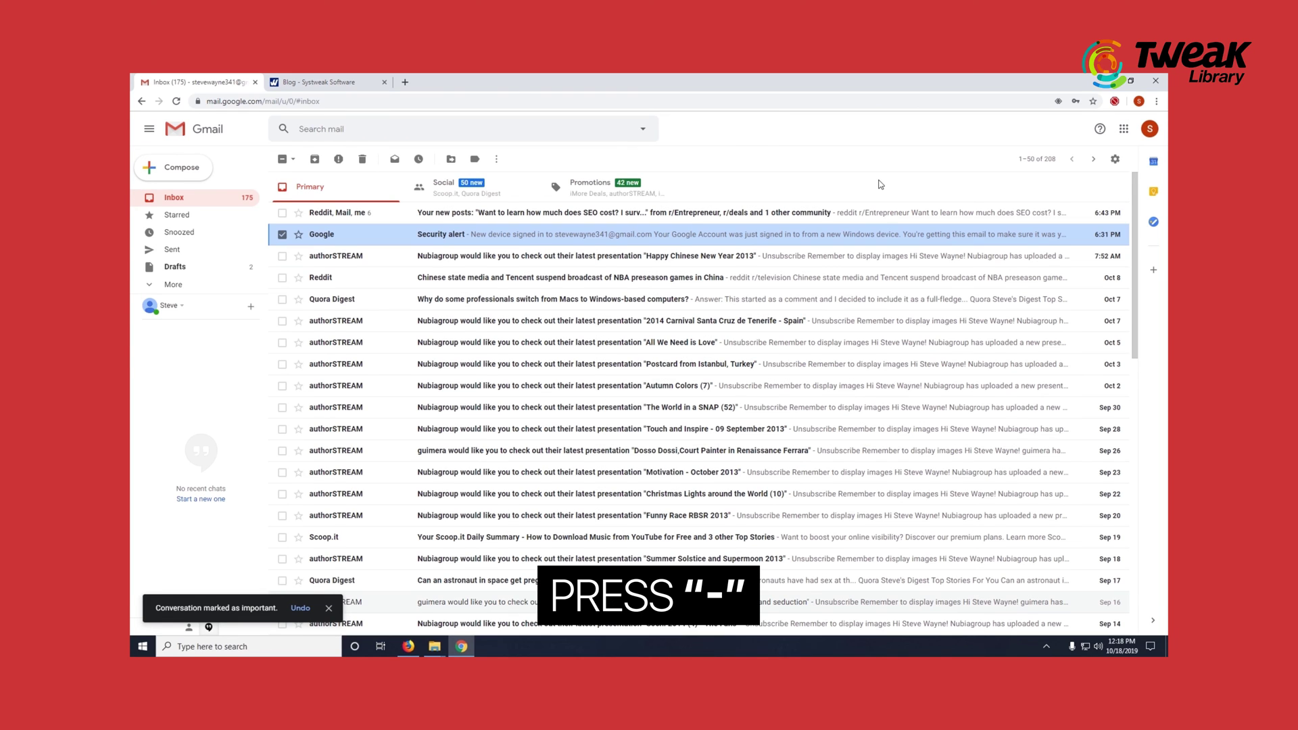
key(minus)
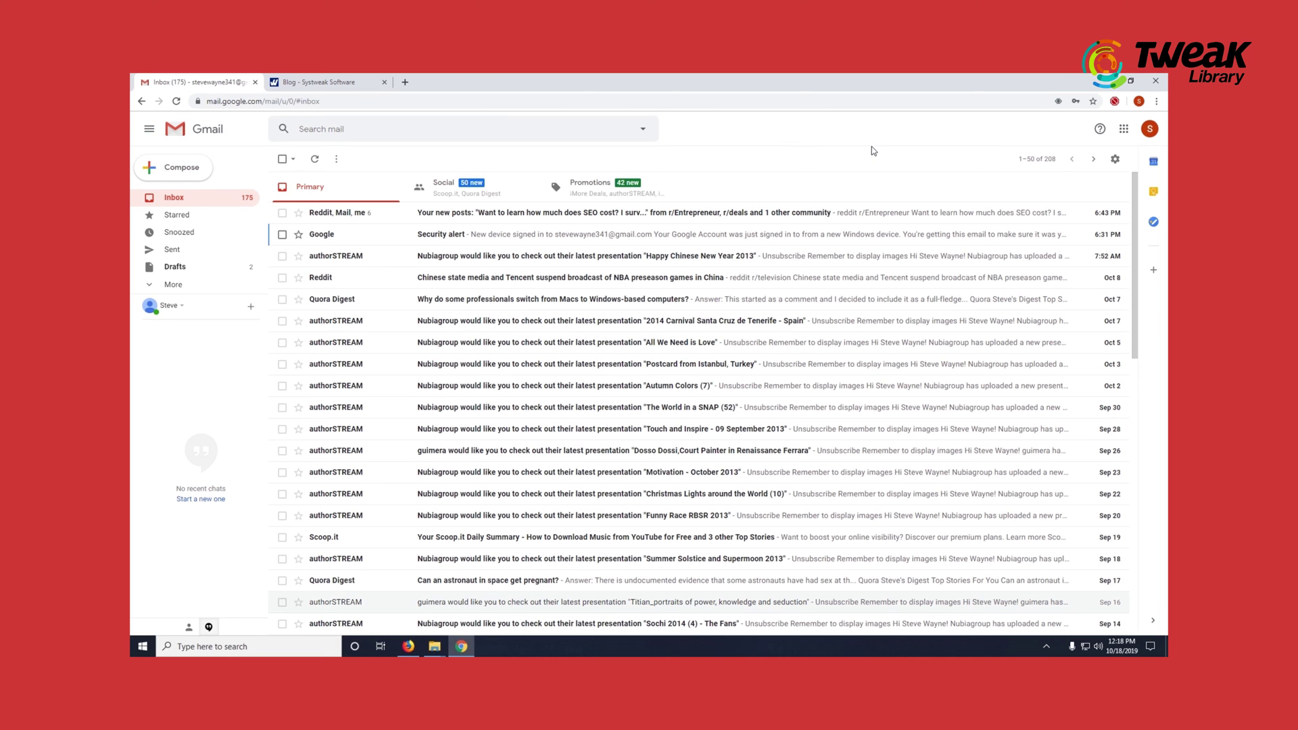
- Compose a new message with body 'Please find the file attached' and select the whole line
key(c)
key(Tab)
key(Tab)
text(Pleas)
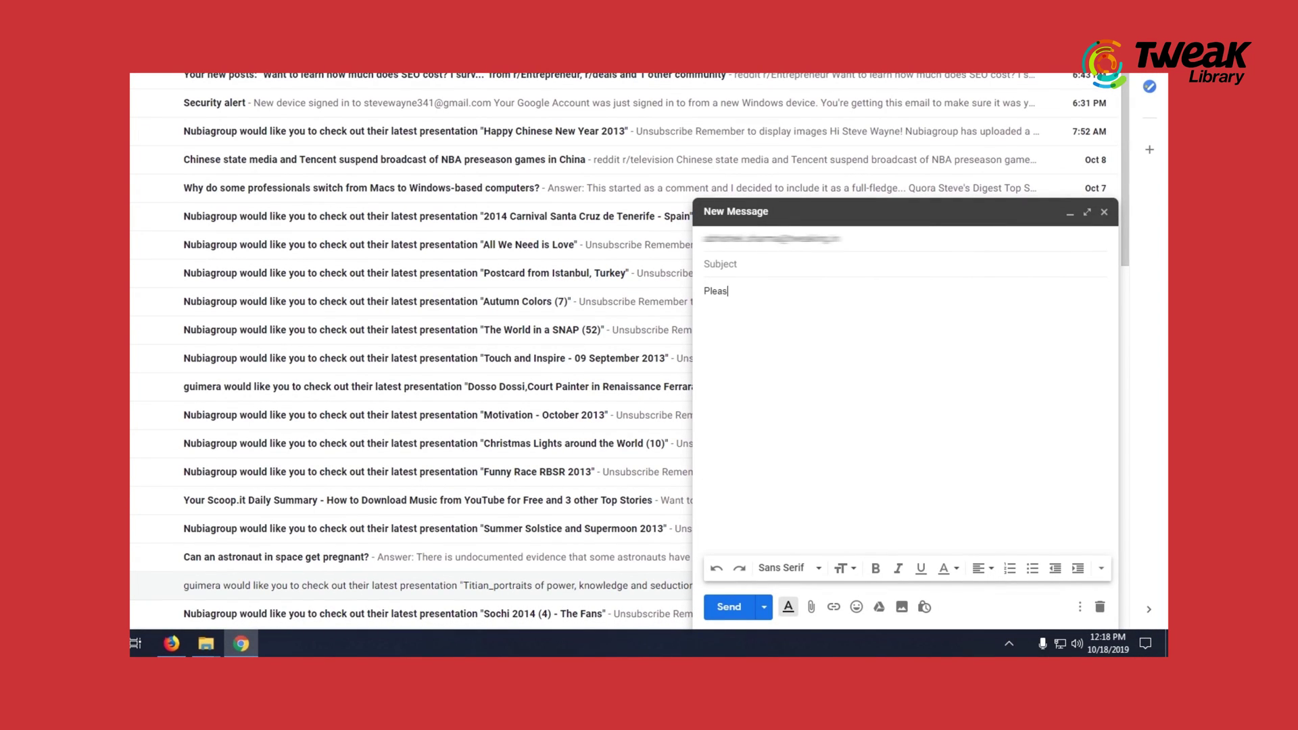
text(e find the file attached)
key(ctrl+a)
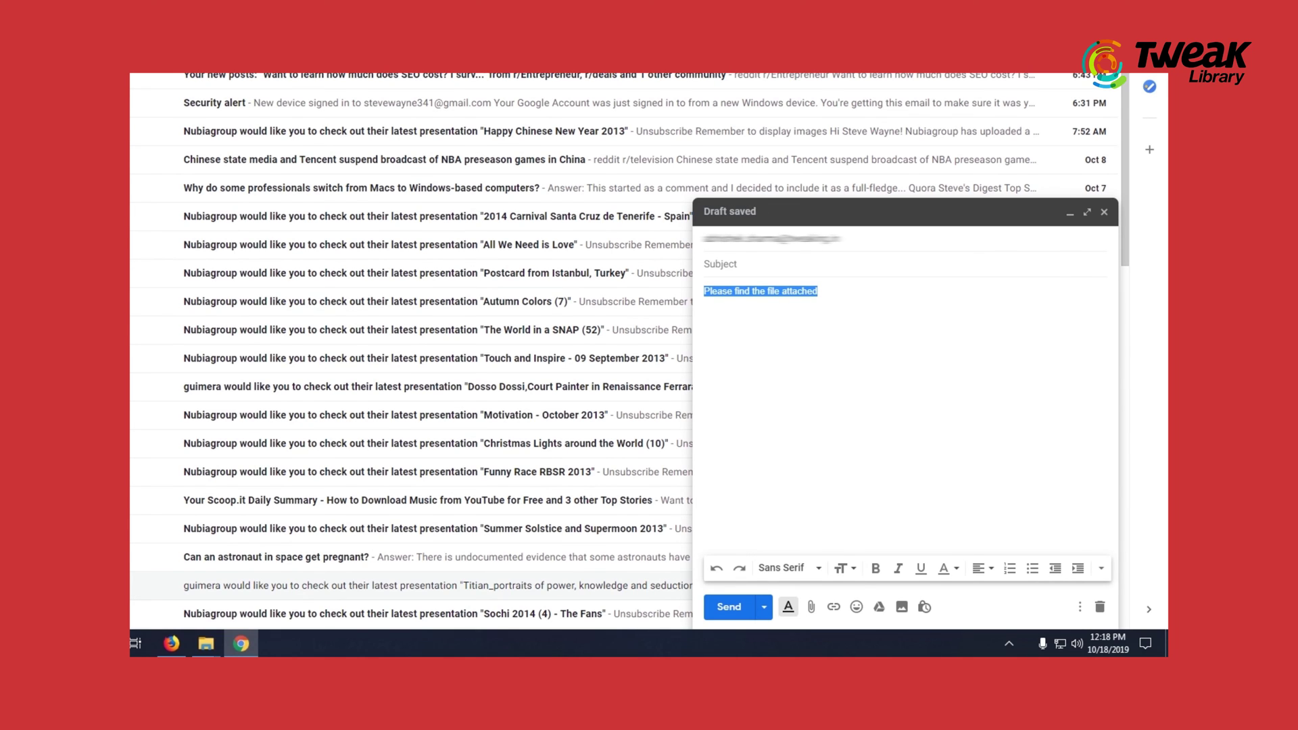
key(ctrl+b)
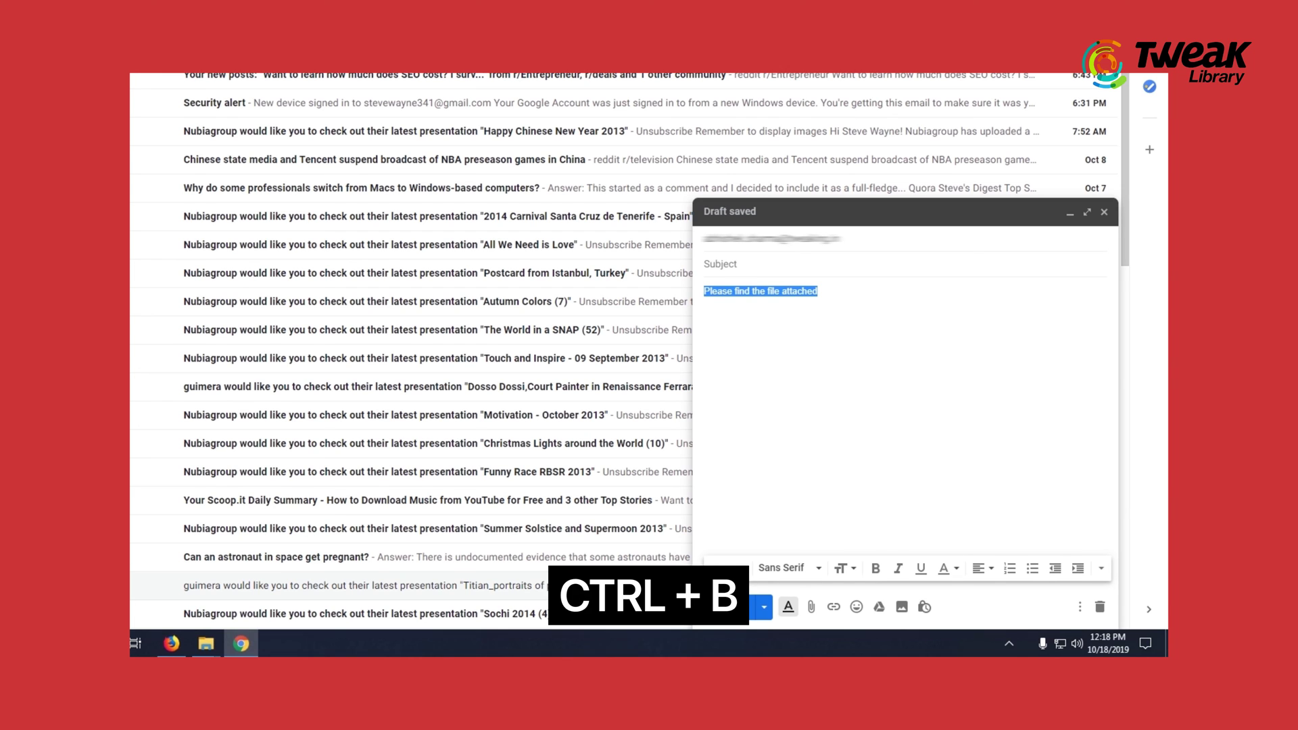
key(ctrl+i)
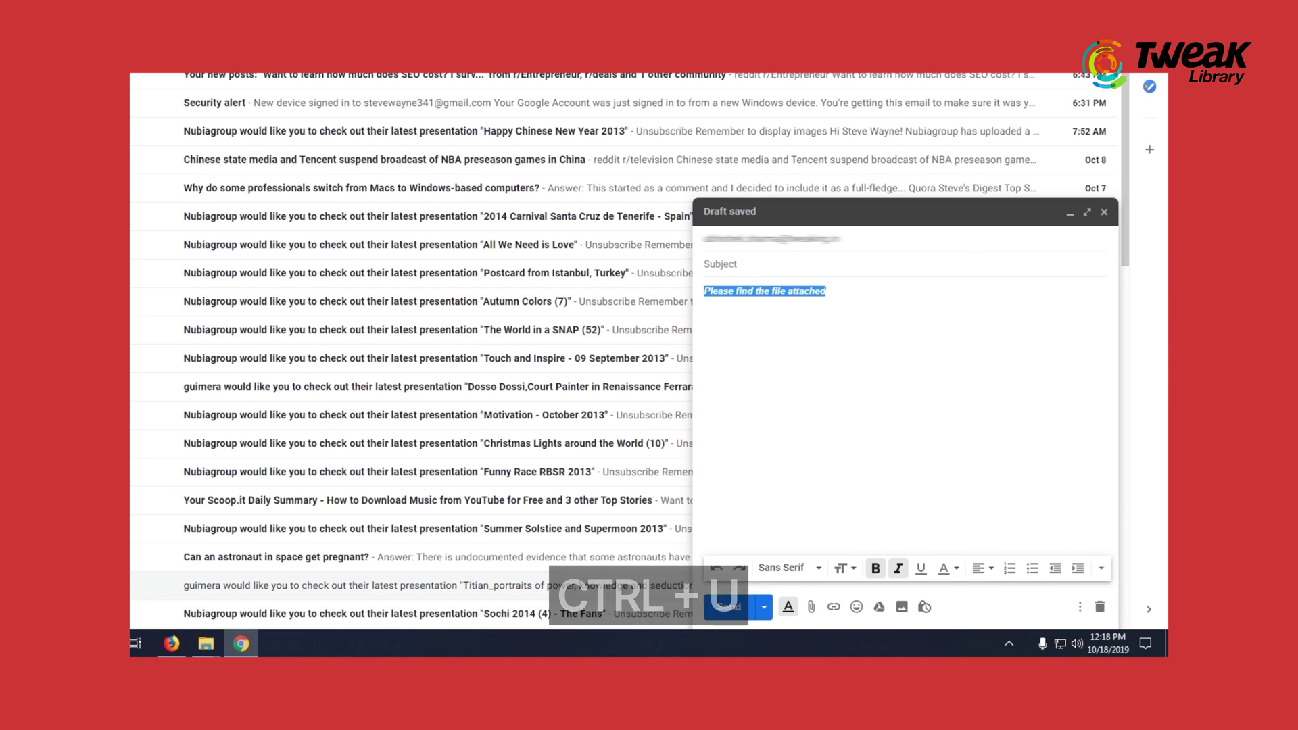
key(ctrl+u)
key(ctrl+backslash)
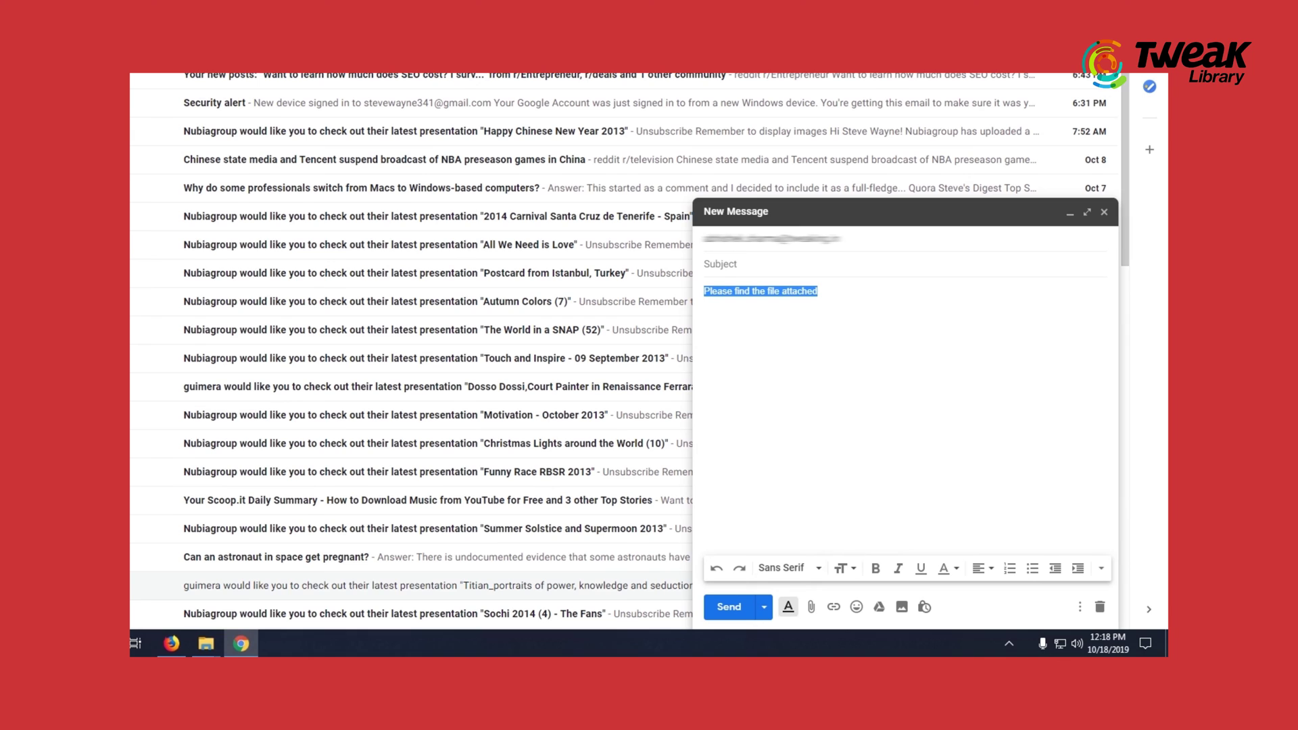
key(ctrl+shift+7)
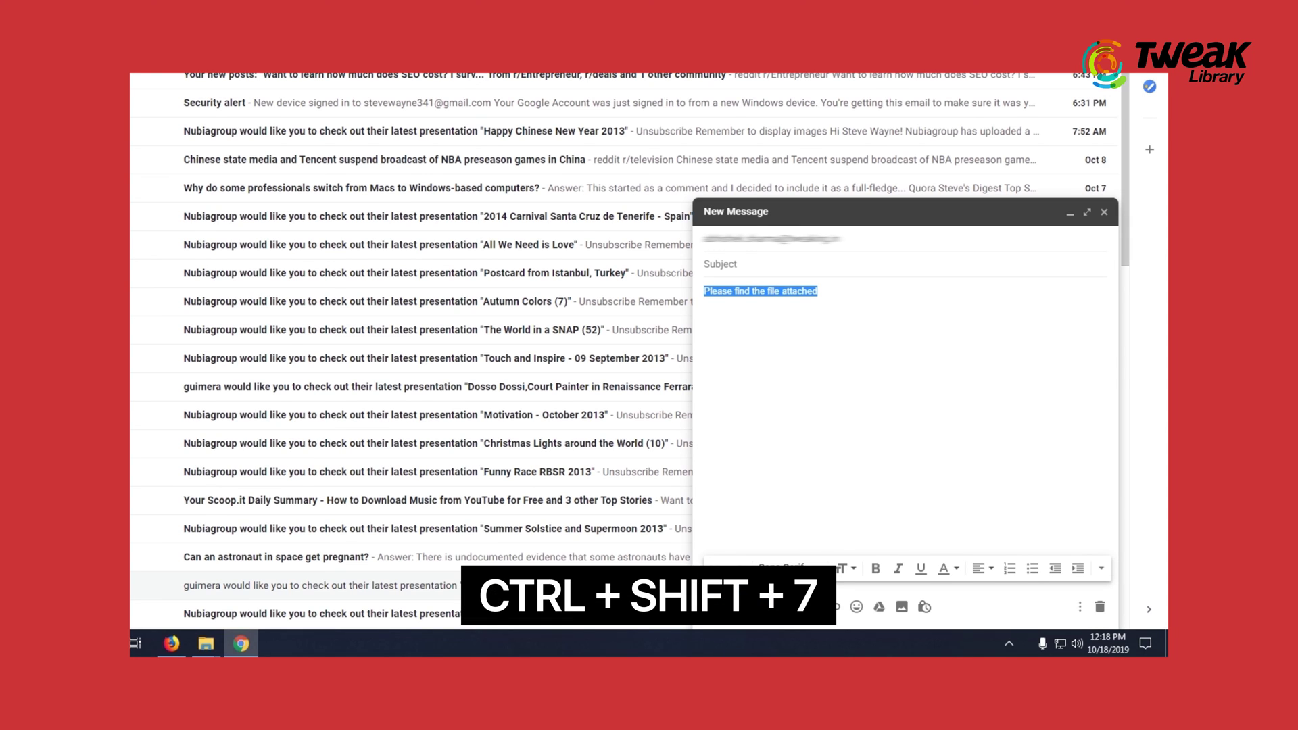
- Format the body line as a numbered item, switch it to a bullet, then indent it as a quote
key(ctrl+shift+7)
key(ctrl+shift+8)
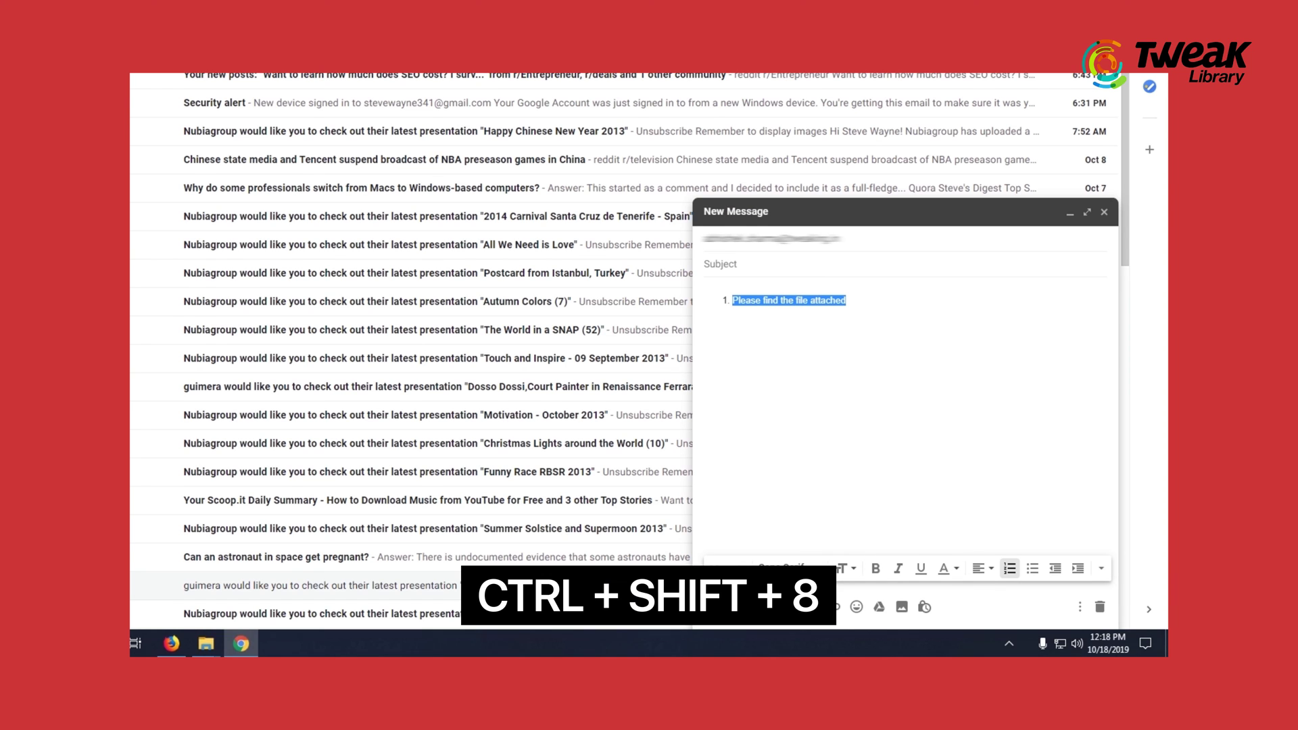
key(ctrl+shift+8)
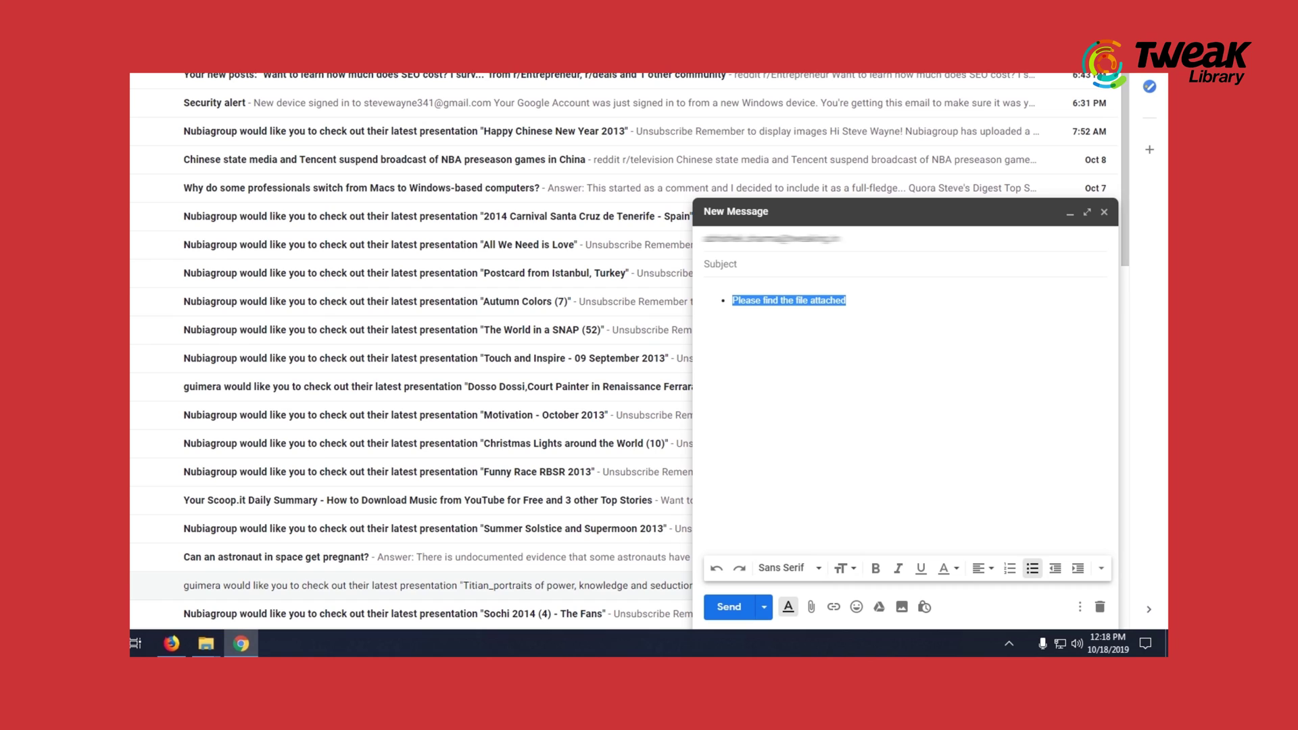
key(ctrl+shift+9)
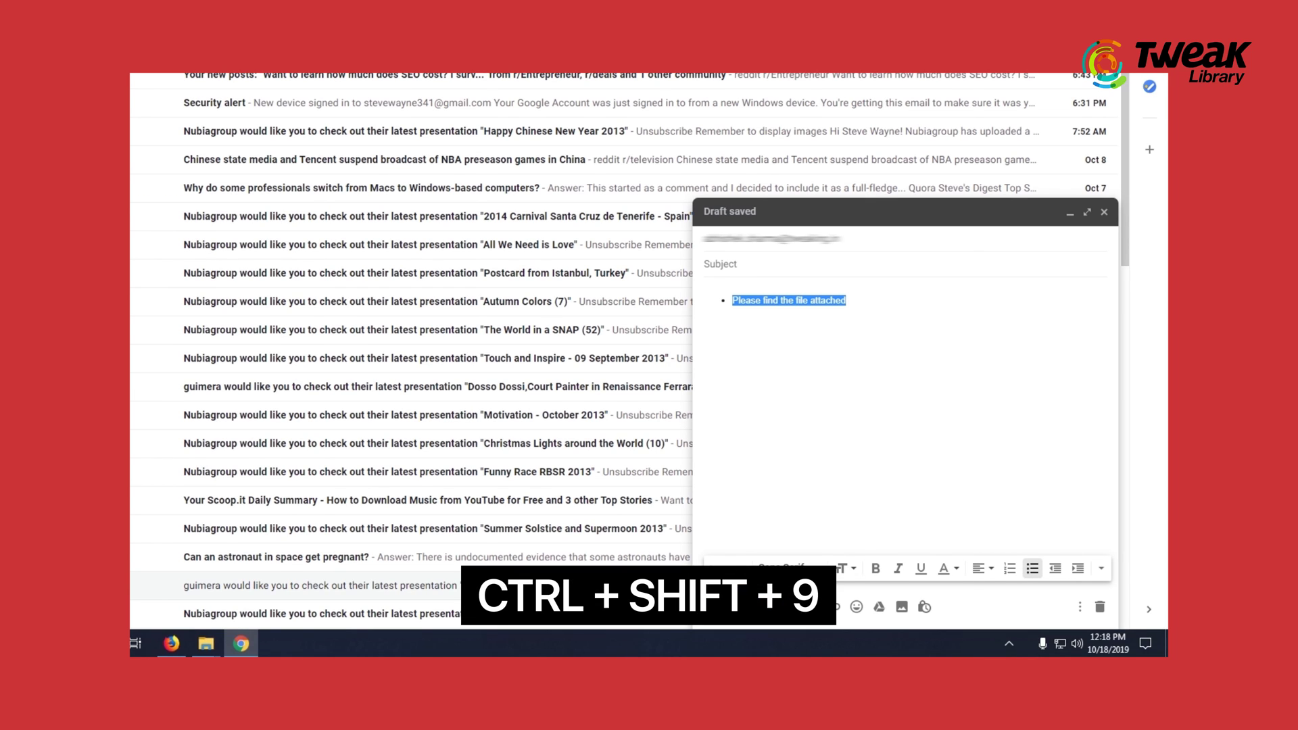
key(ctrl+shift+9)
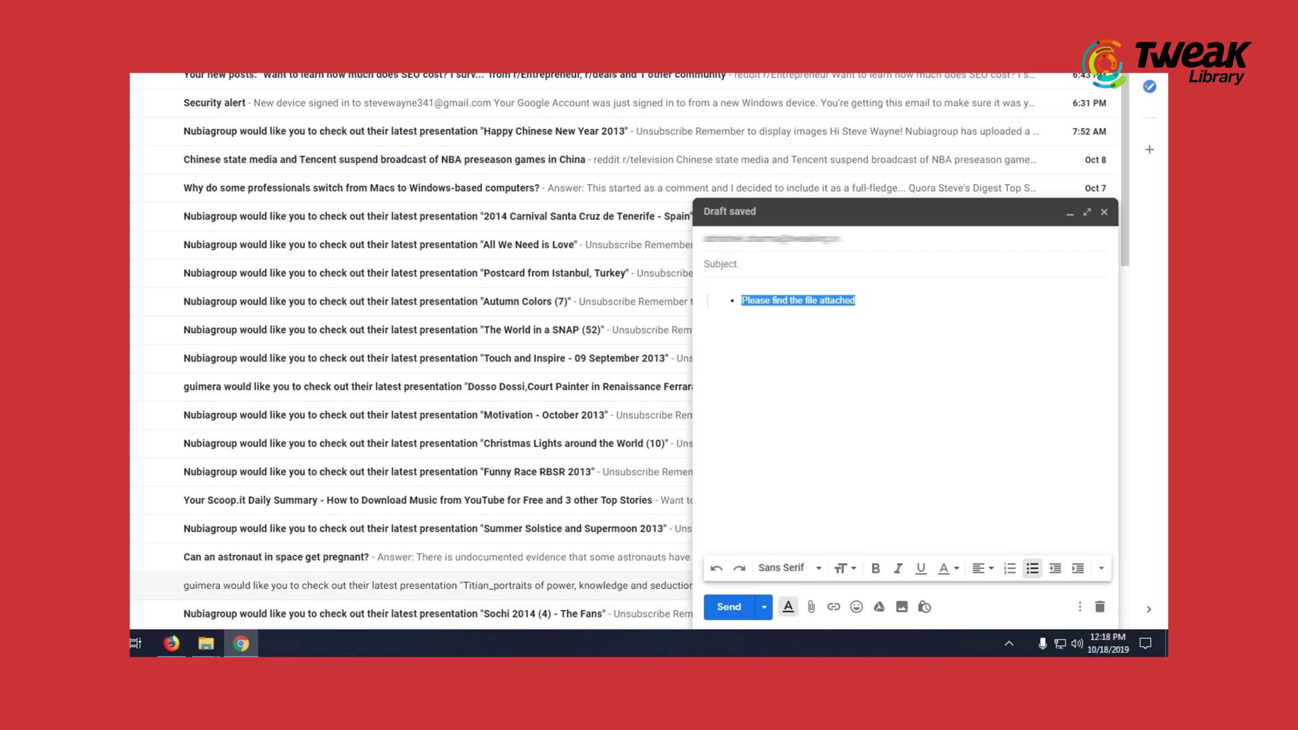